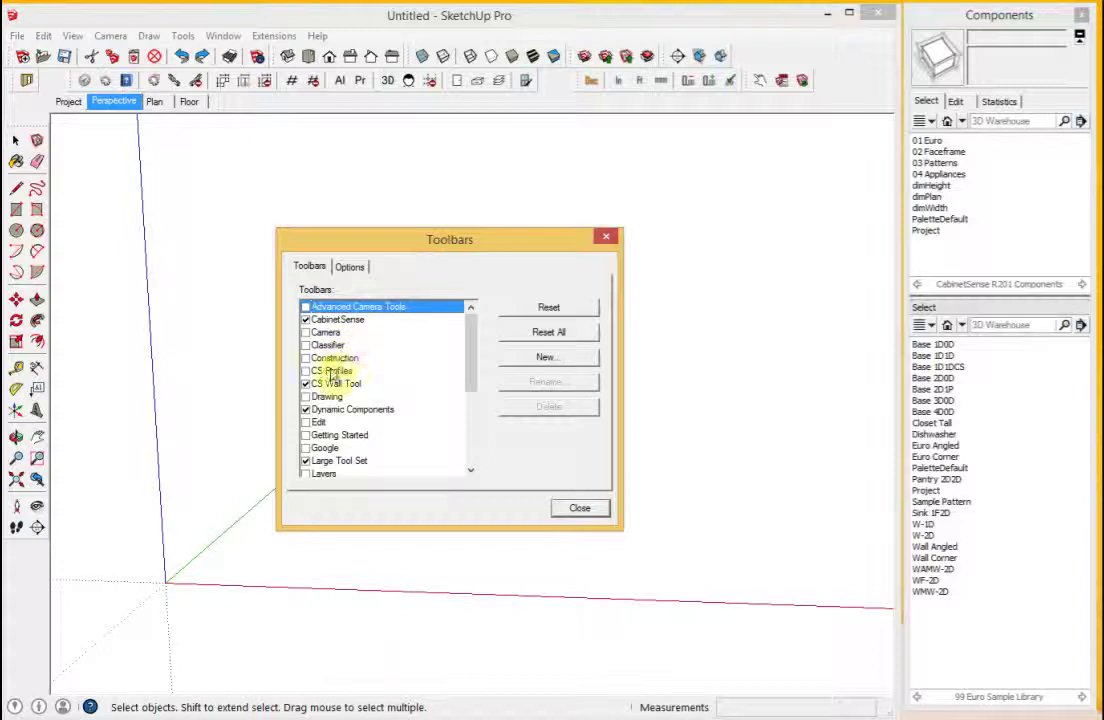
Show the CS Profiles toolbar in the workspace.
click(334, 371)
click(306, 371)
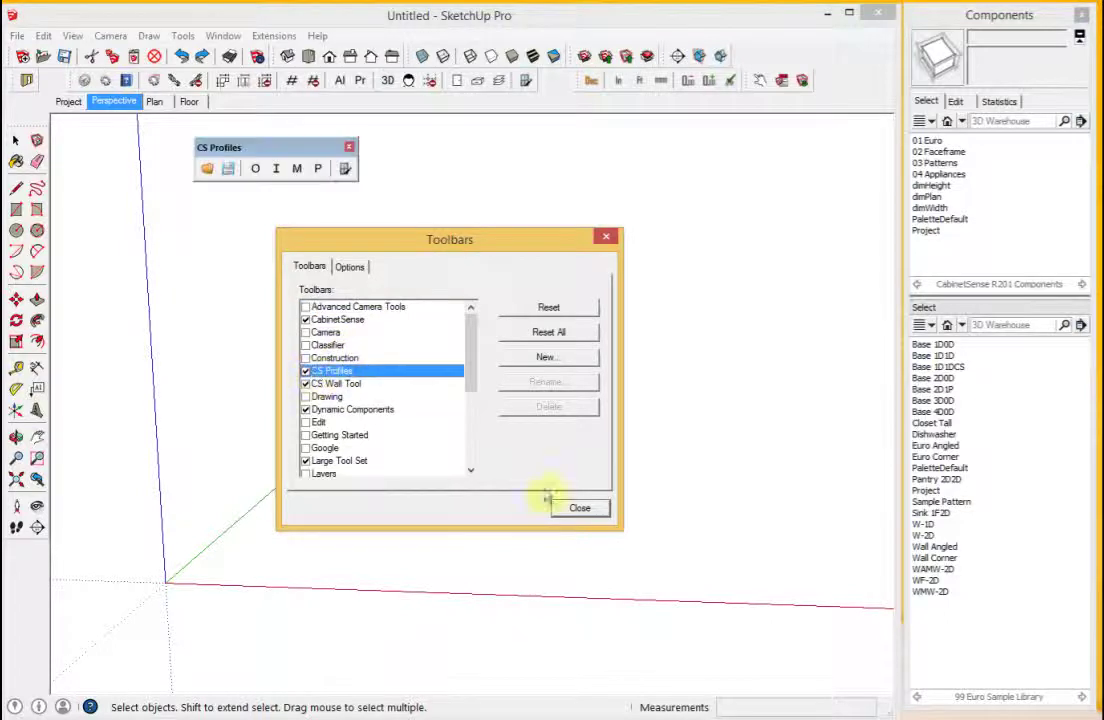
click(565, 511)
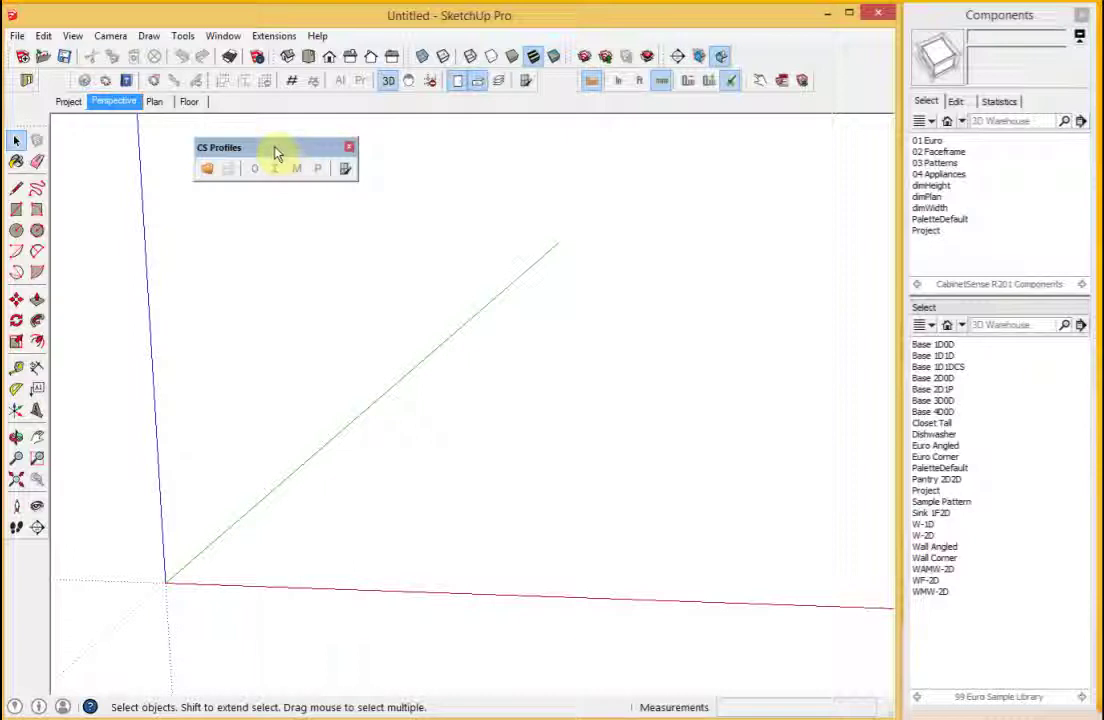
Load the Shaker door profile into the model.
click(208, 170)
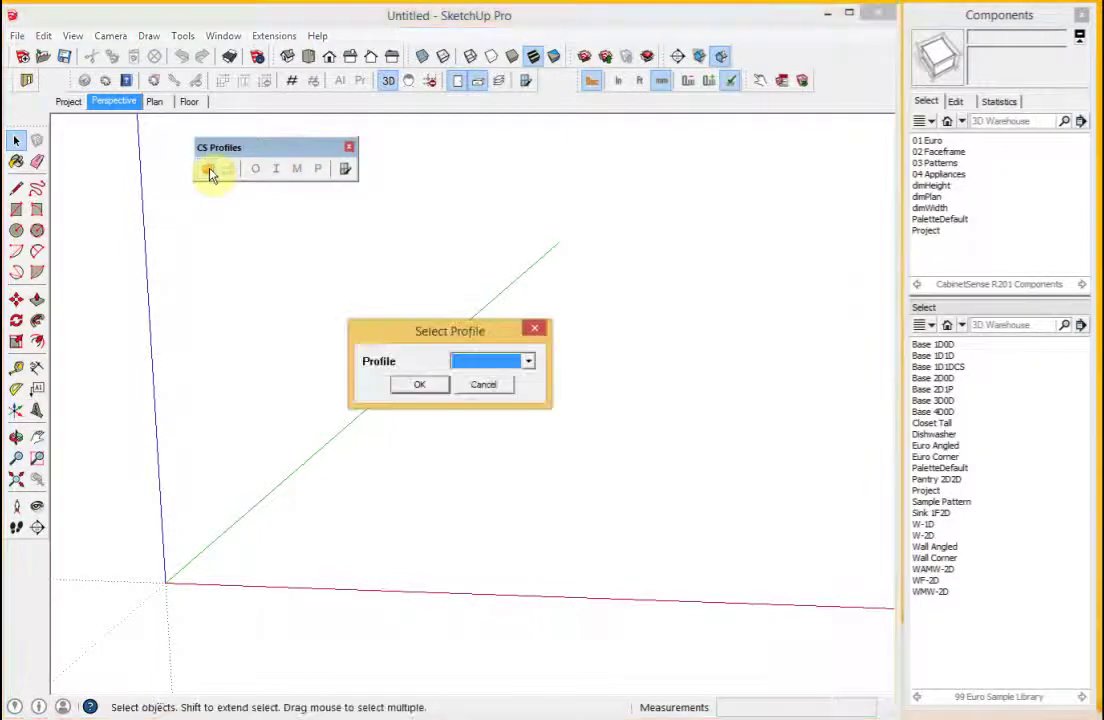
click(478, 363)
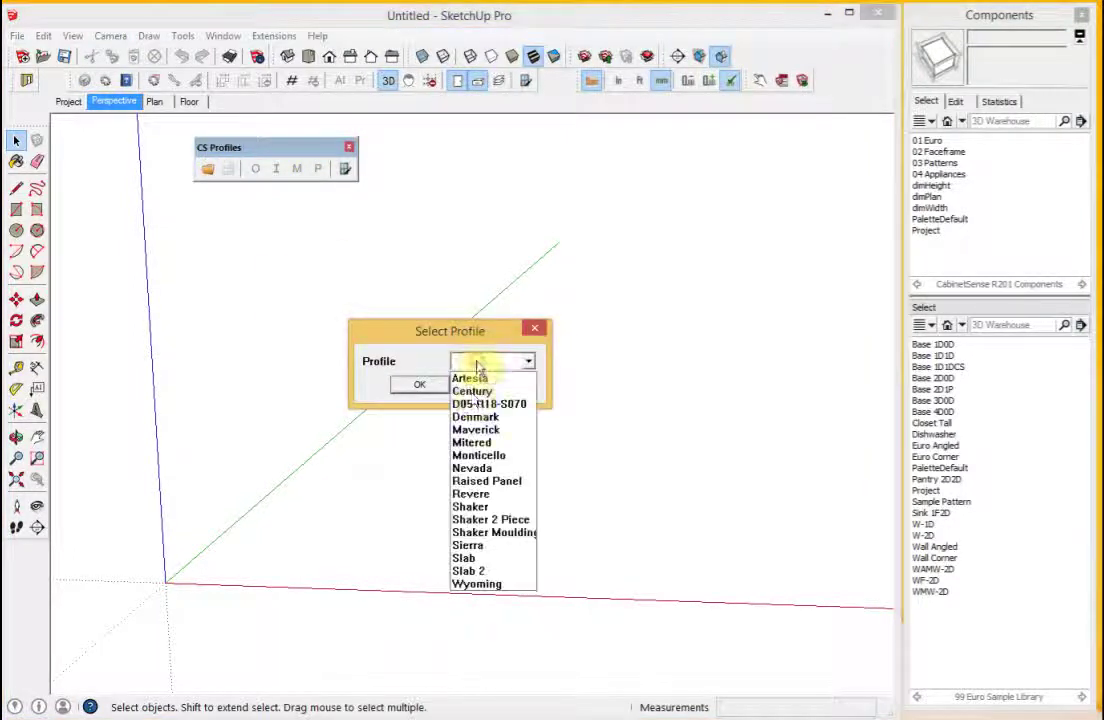
click(473, 508)
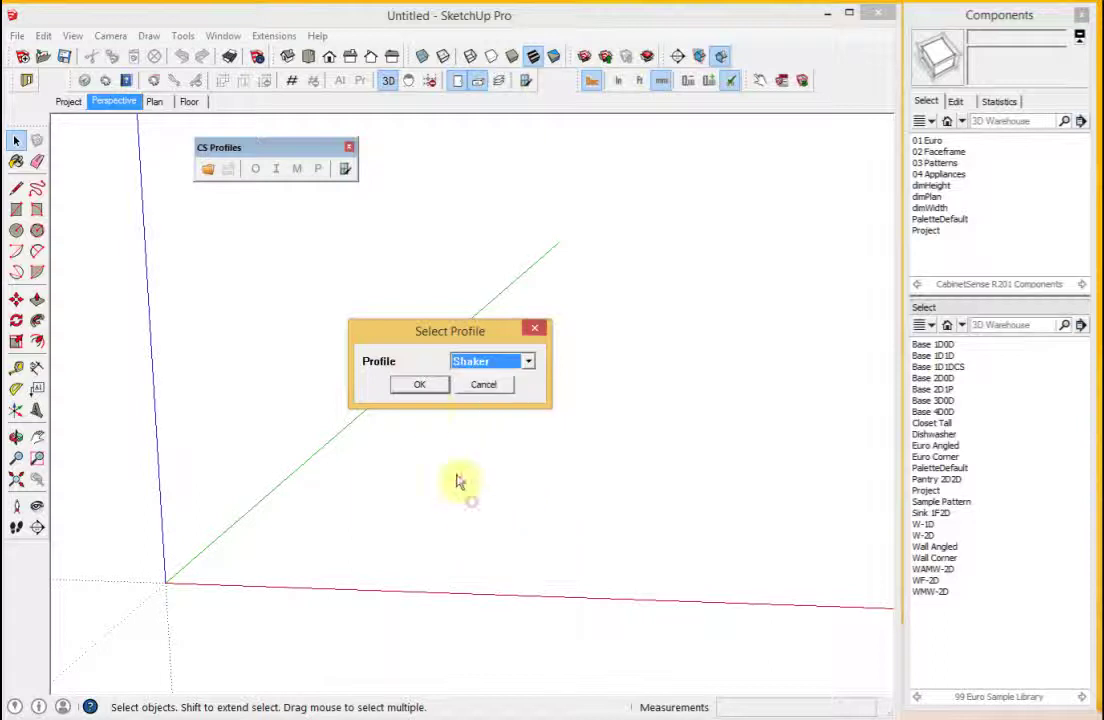
click(422, 386)
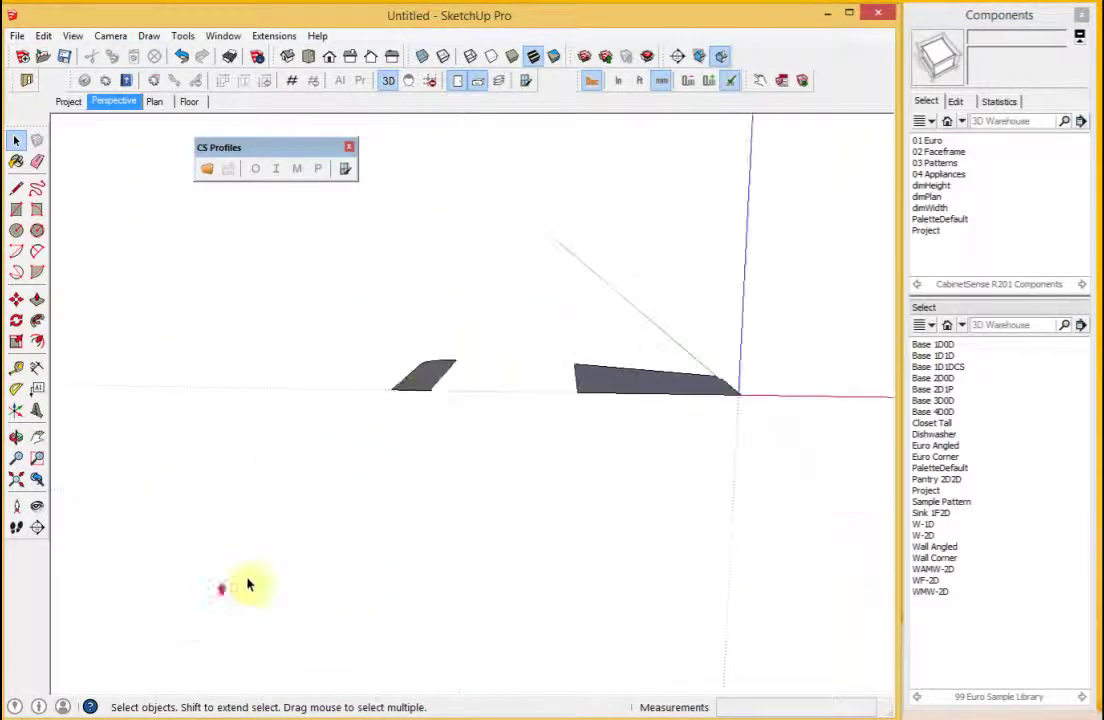
Examine the Shaker outside, inside and panel profile faces individually from the top view.
click(308, 56)
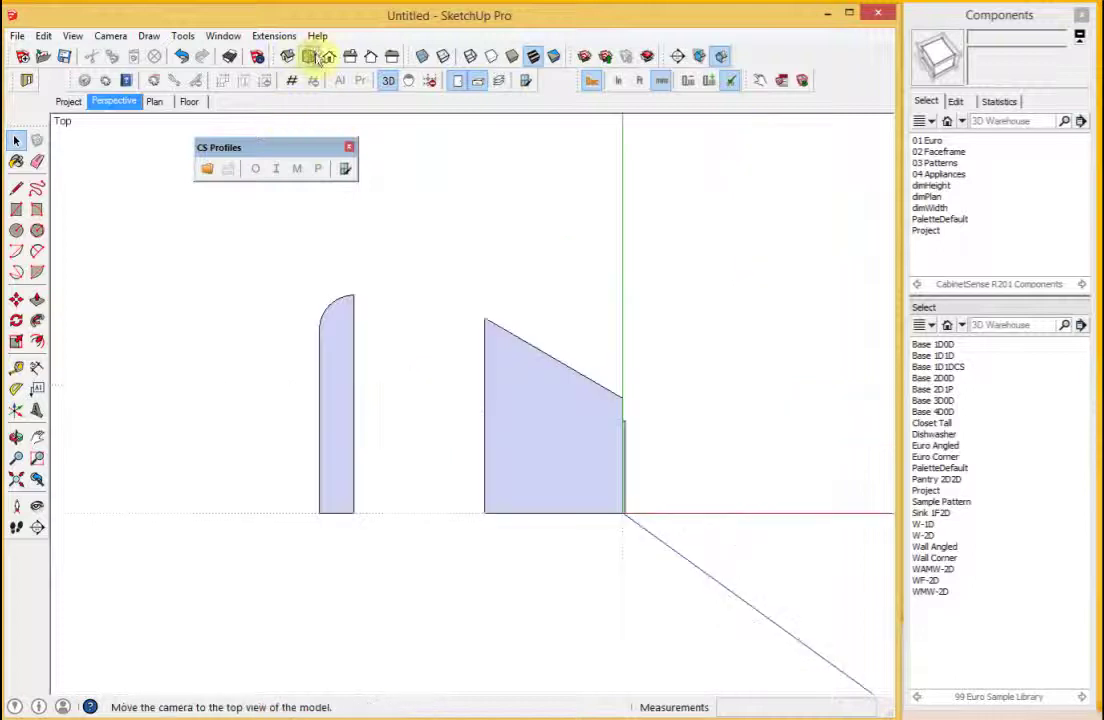
click(406, 85)
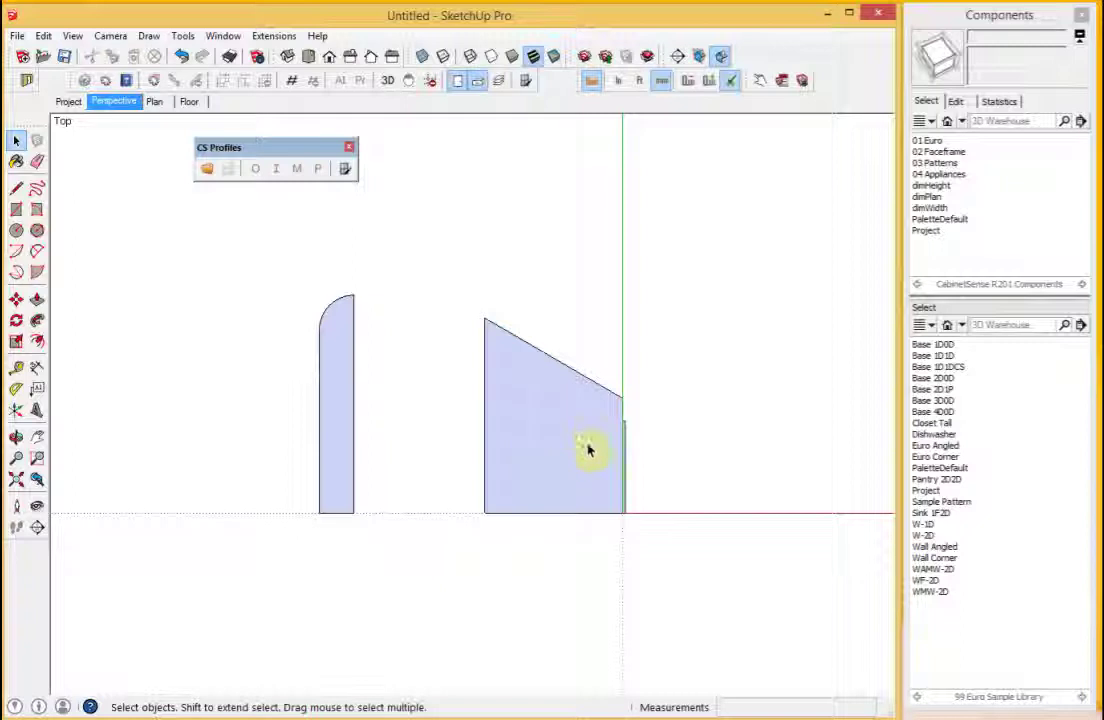
click(340, 390)
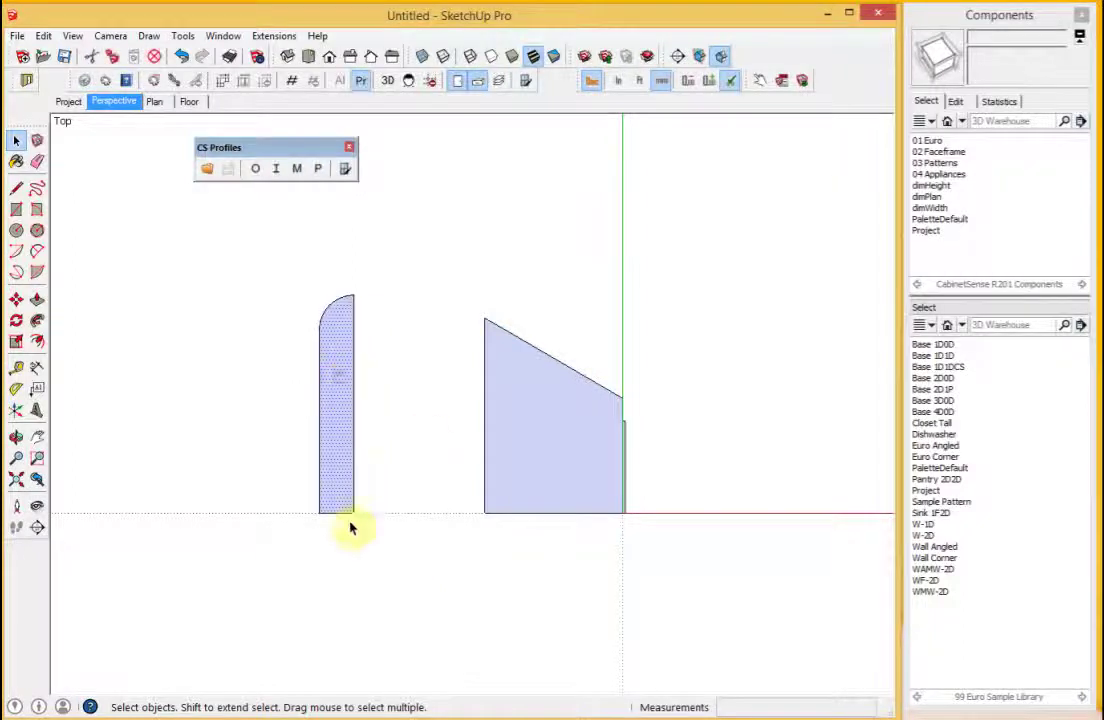
click(528, 450)
scroll(640, 480, up, 6)
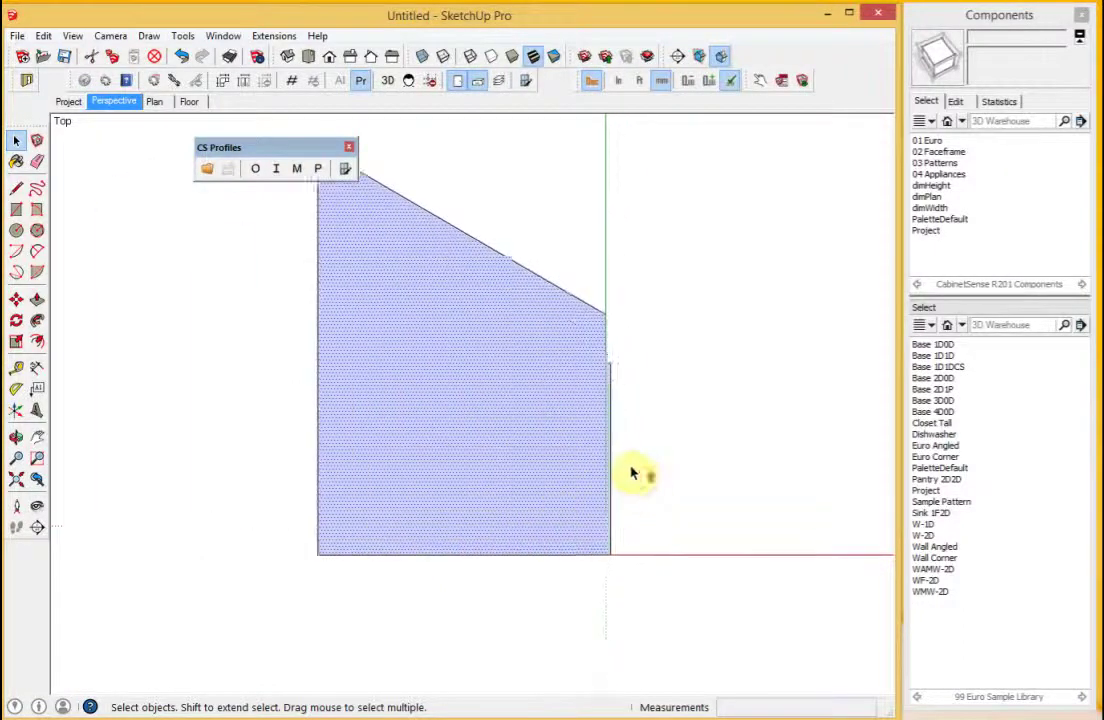
click(587, 378)
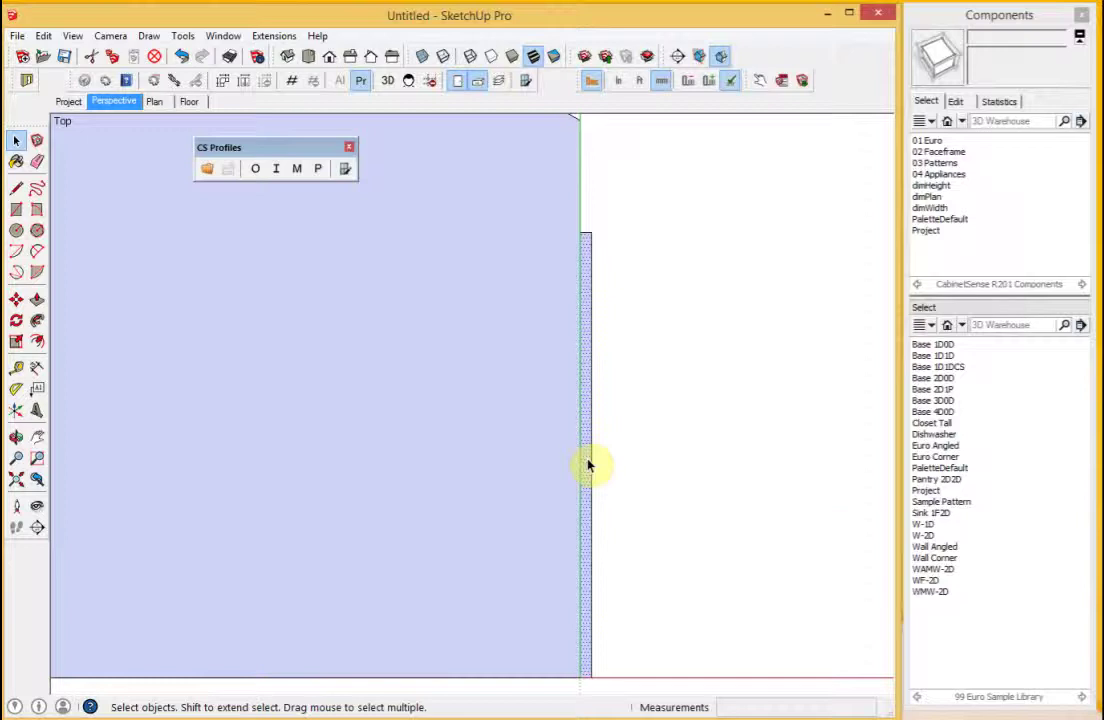
scroll(596, 451, down, 5)
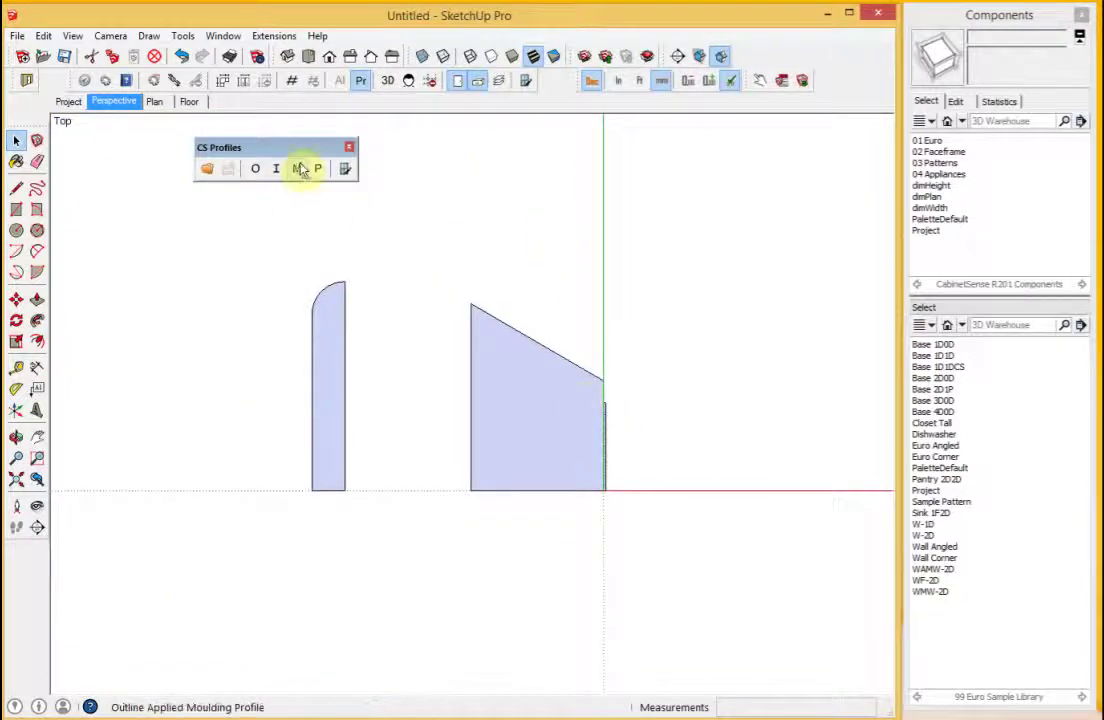
Delete all the Shaker profile faces and load the Monticello profile in their place.
drag(288, 242, 727, 568)
key(Delete)
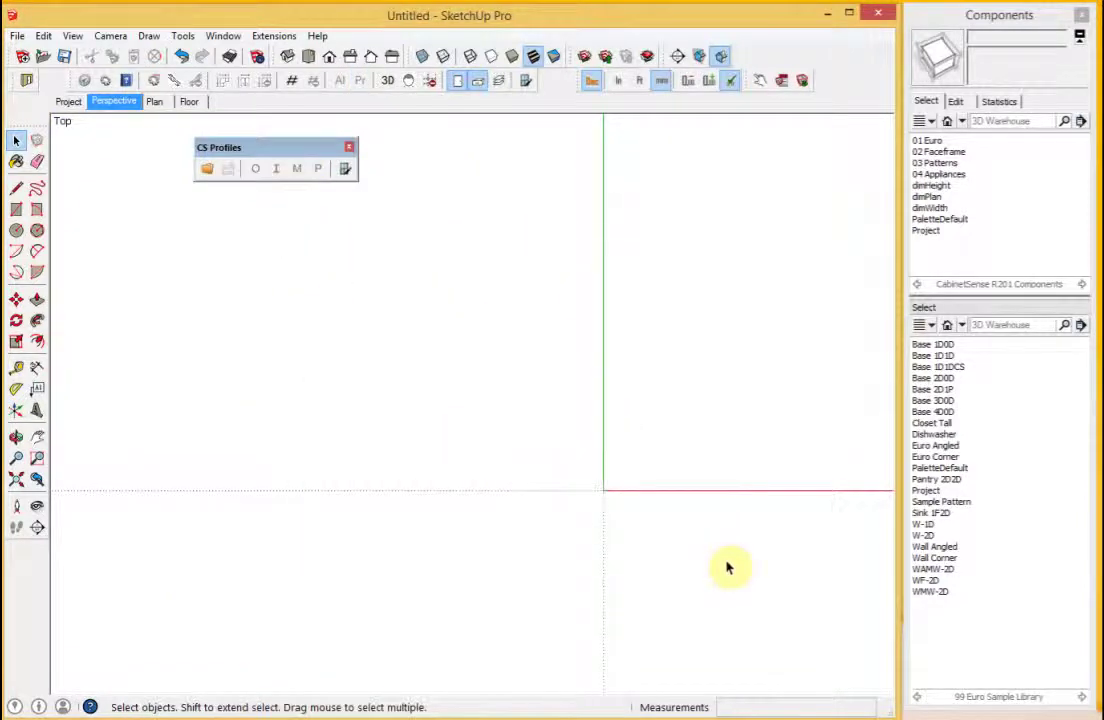
click(209, 174)
click(527, 361)
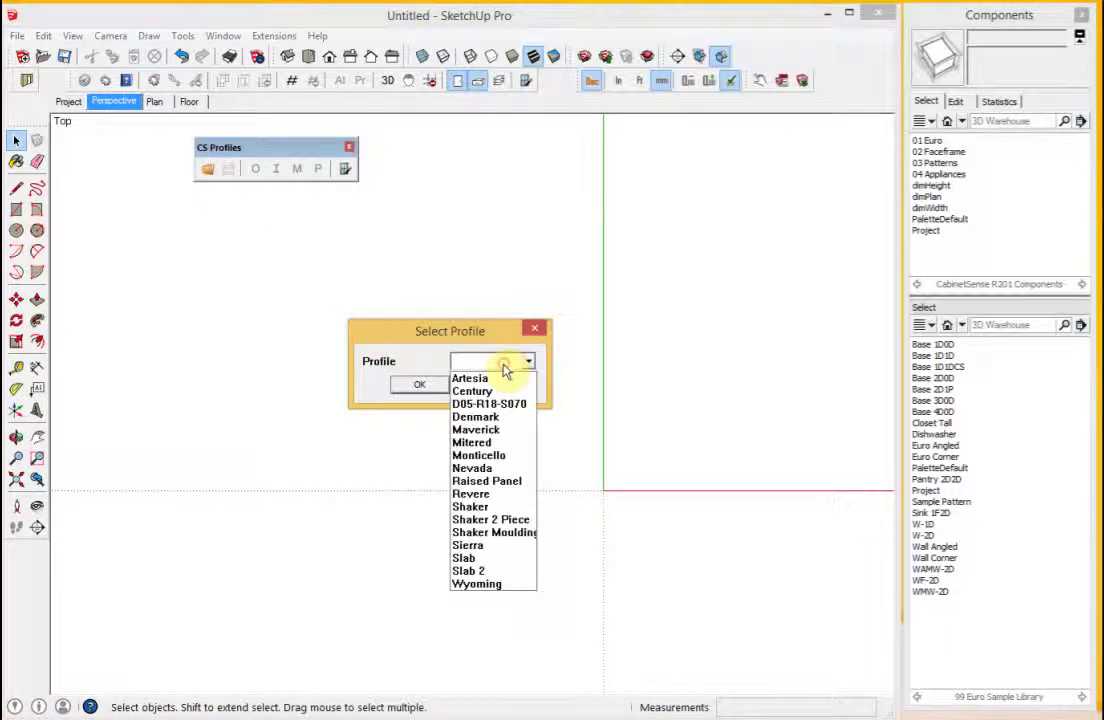
click(480, 455)
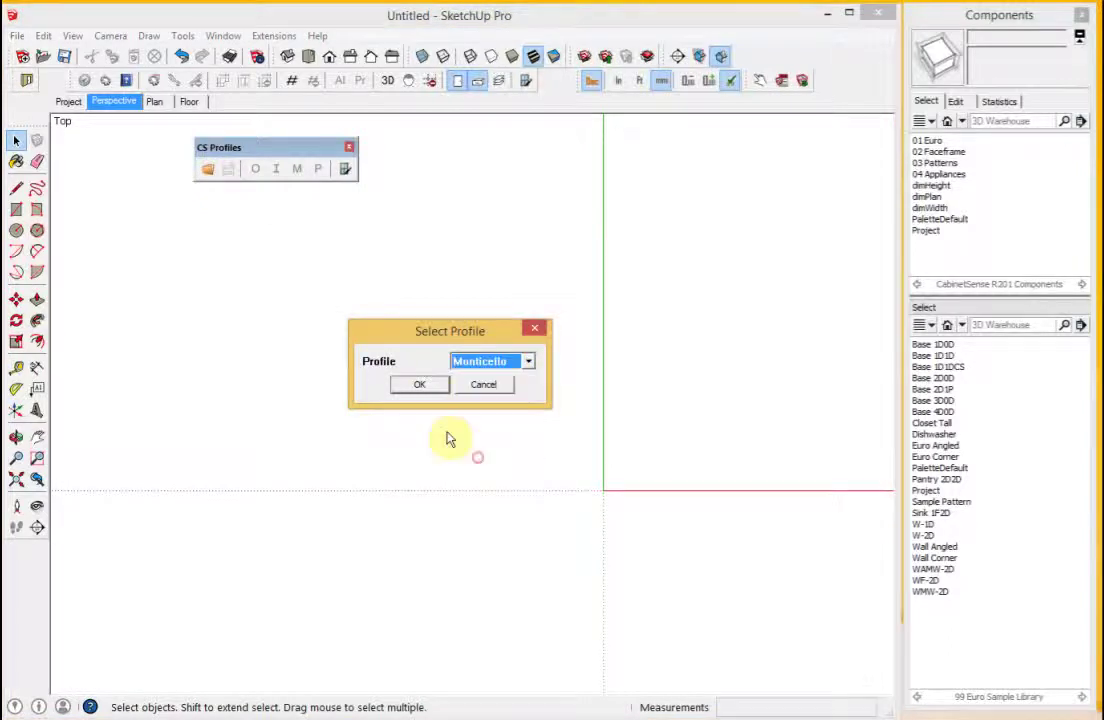
click(421, 386)
Inspect the Monticello profile's separate outside, inside and panel faces by selecting each in turn.
scroll(430, 400, down, 5)
scroll(590, 432, up, 2)
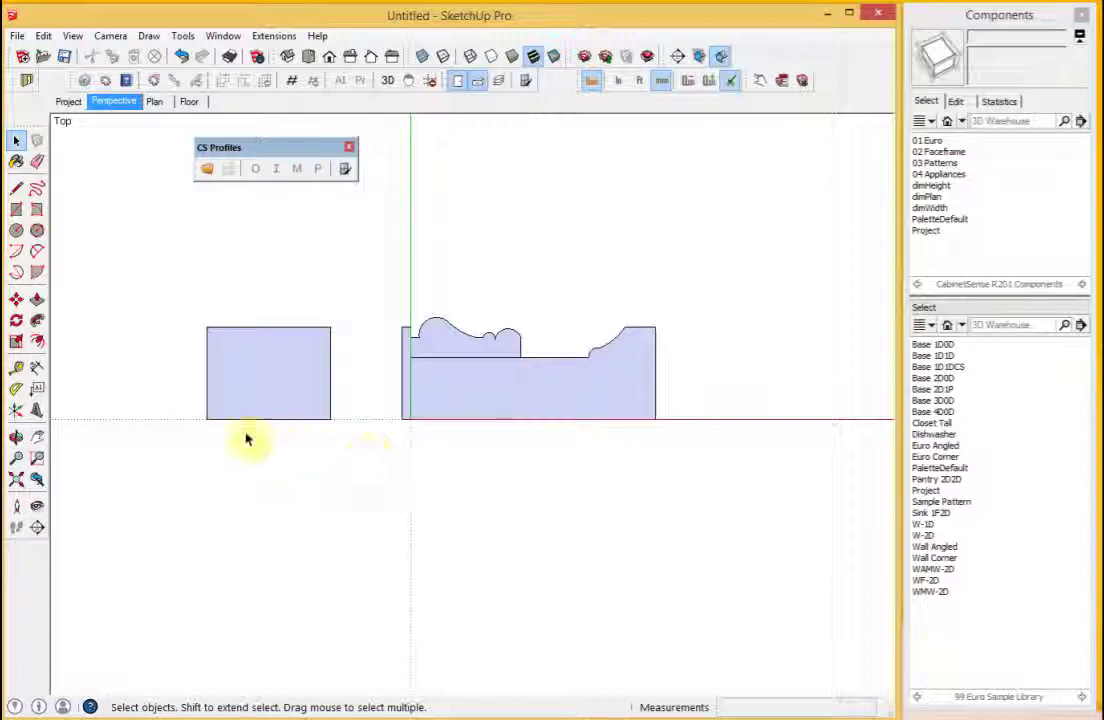
scroll(300, 438, up, 1)
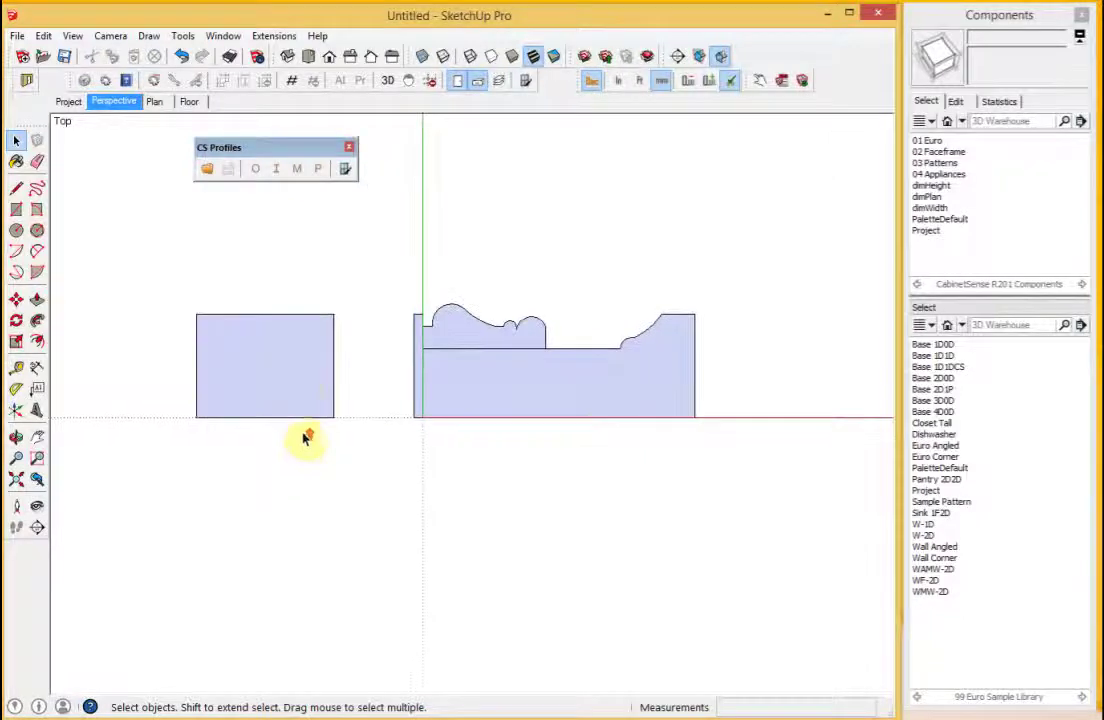
click(287, 379)
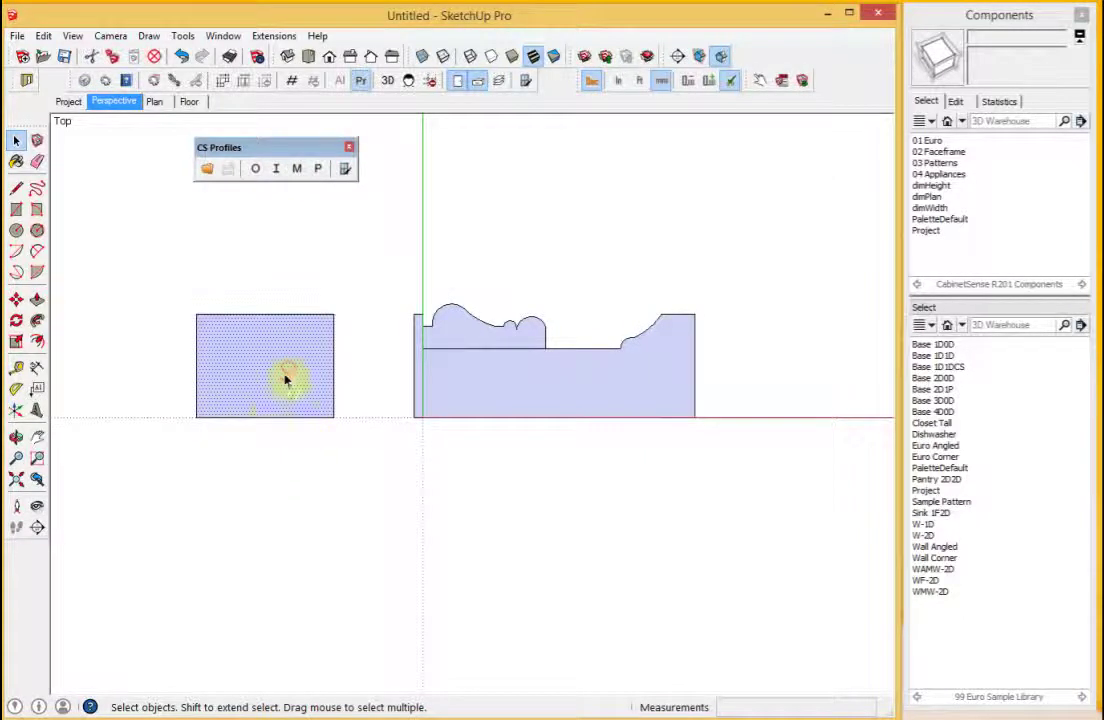
click(419, 340)
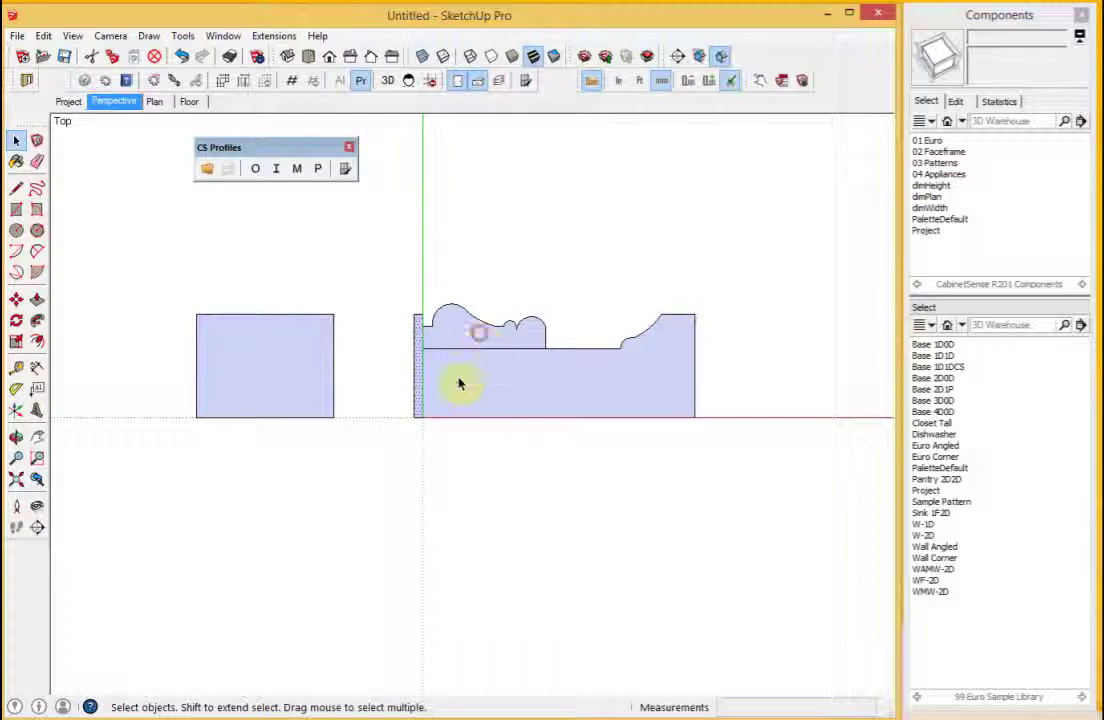
click(498, 377)
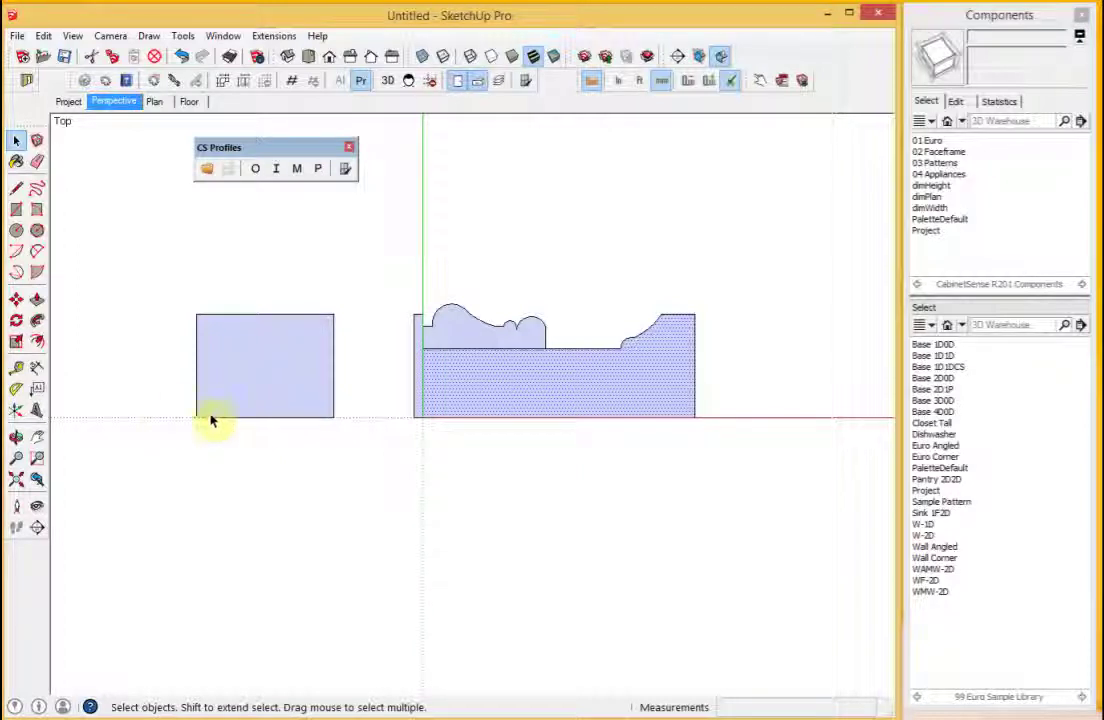
click(254, 384)
click(419, 380)
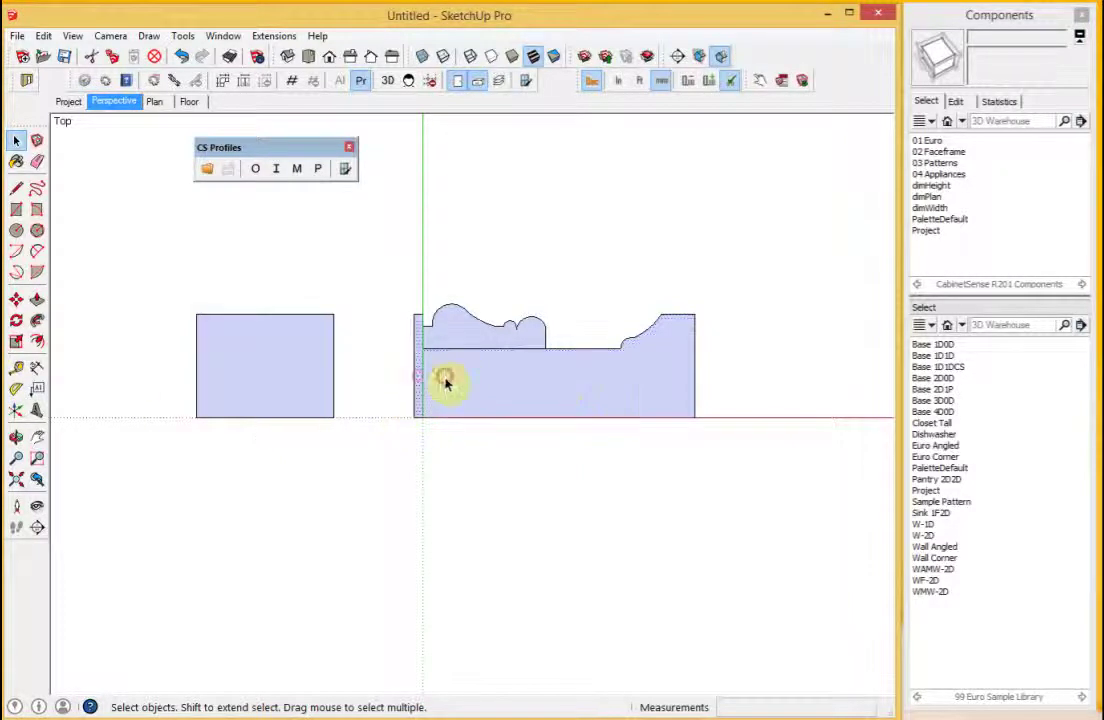
click(445, 382)
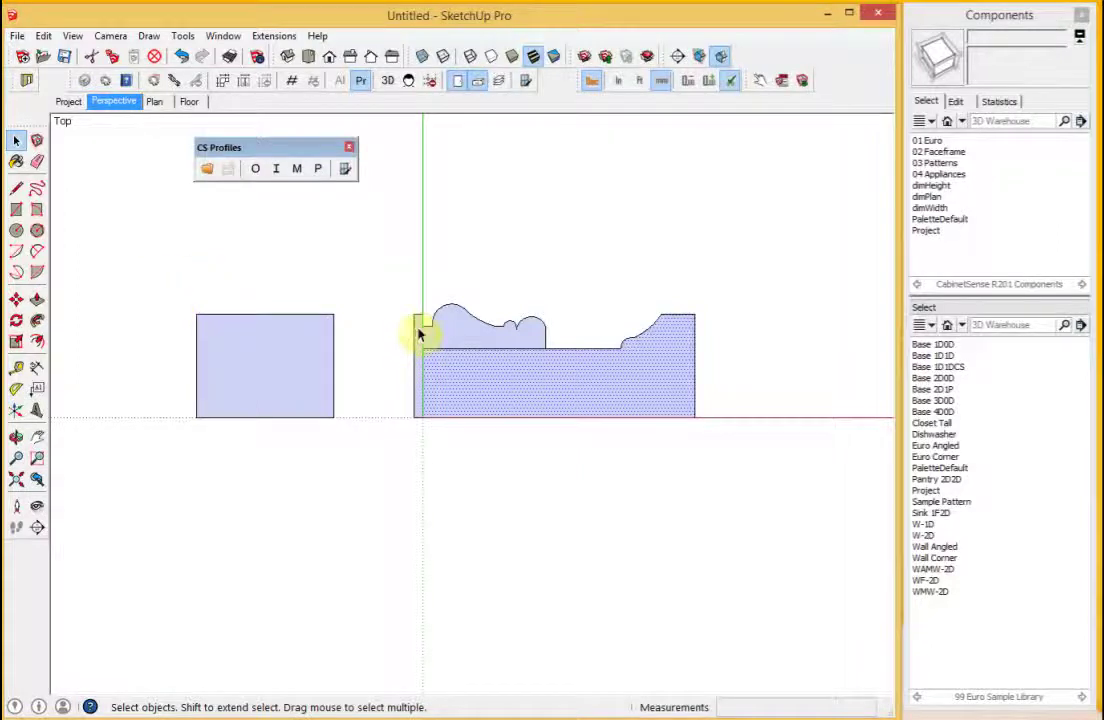
Examine how the Monticello outside, inside, panel and applied moulding faces sit relative to the axes origin.
click(274, 346)
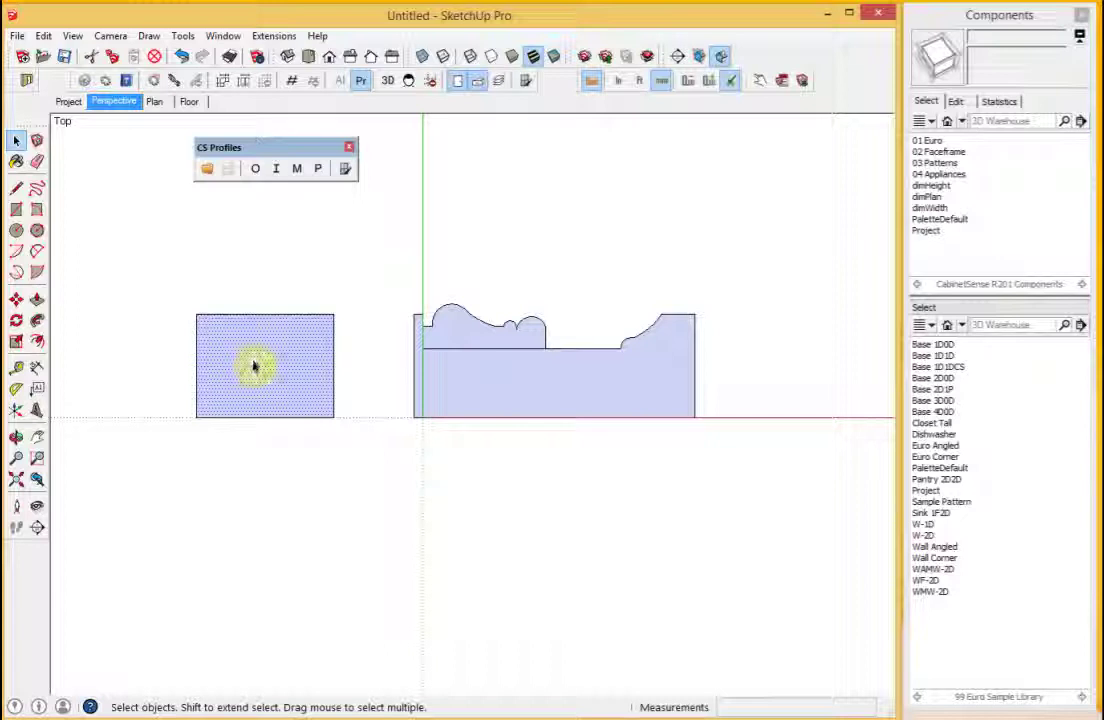
click(417, 360)
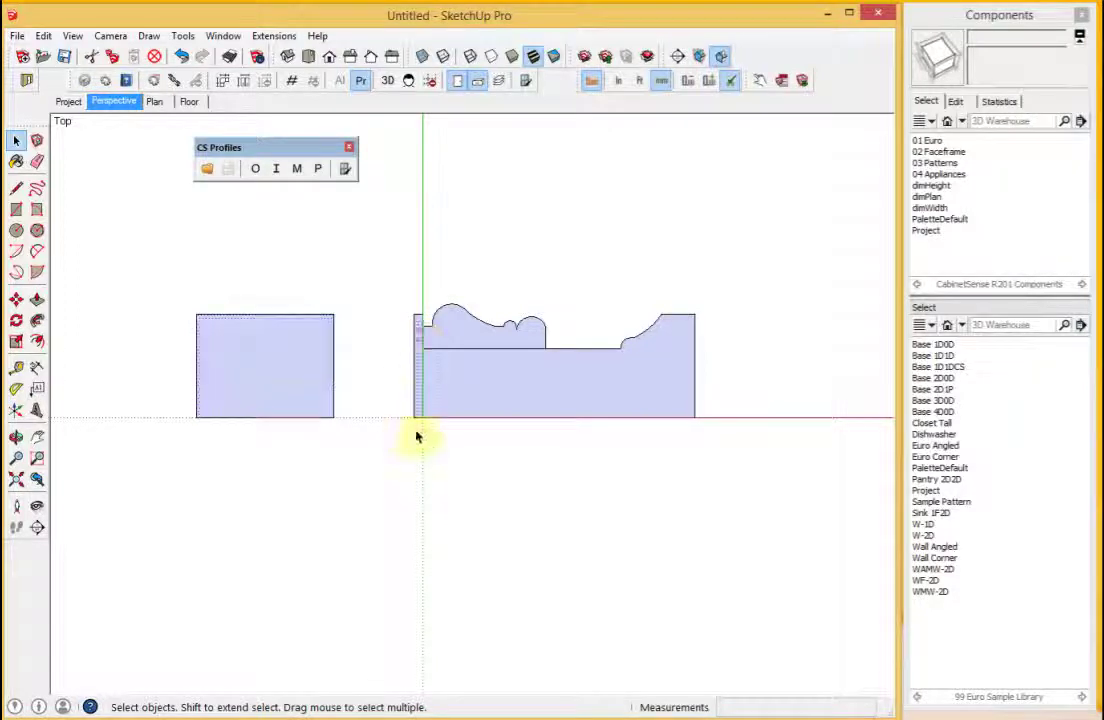
scroll(424, 431, up, 5)
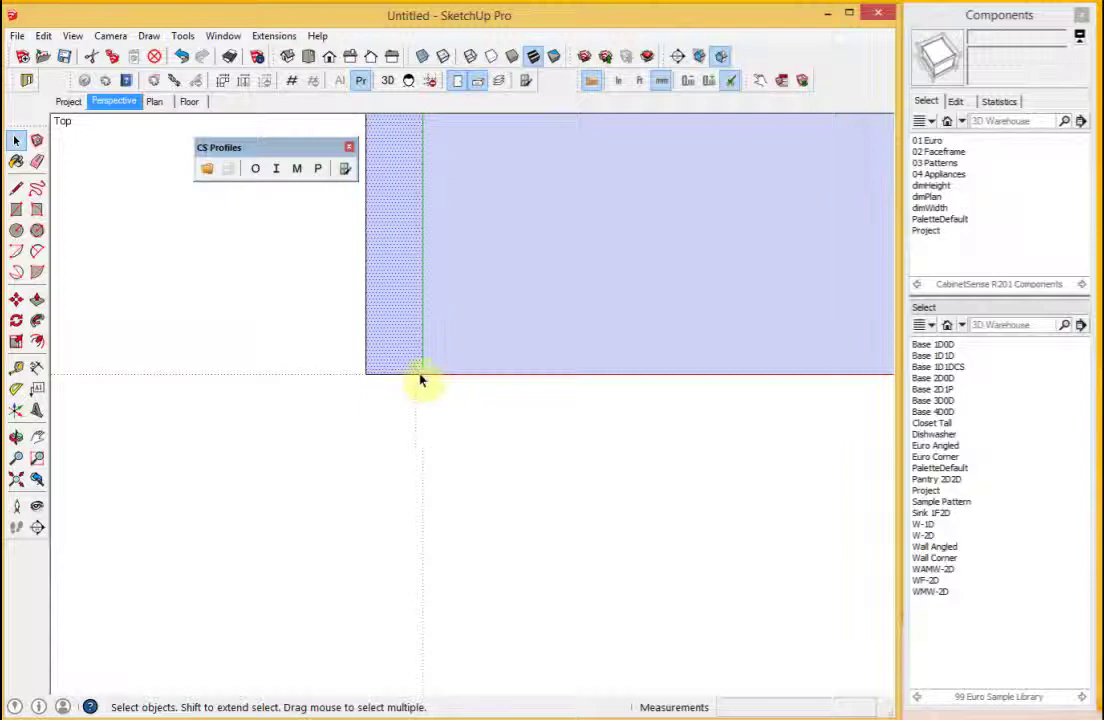
scroll(414, 372, down, 3)
click(441, 343)
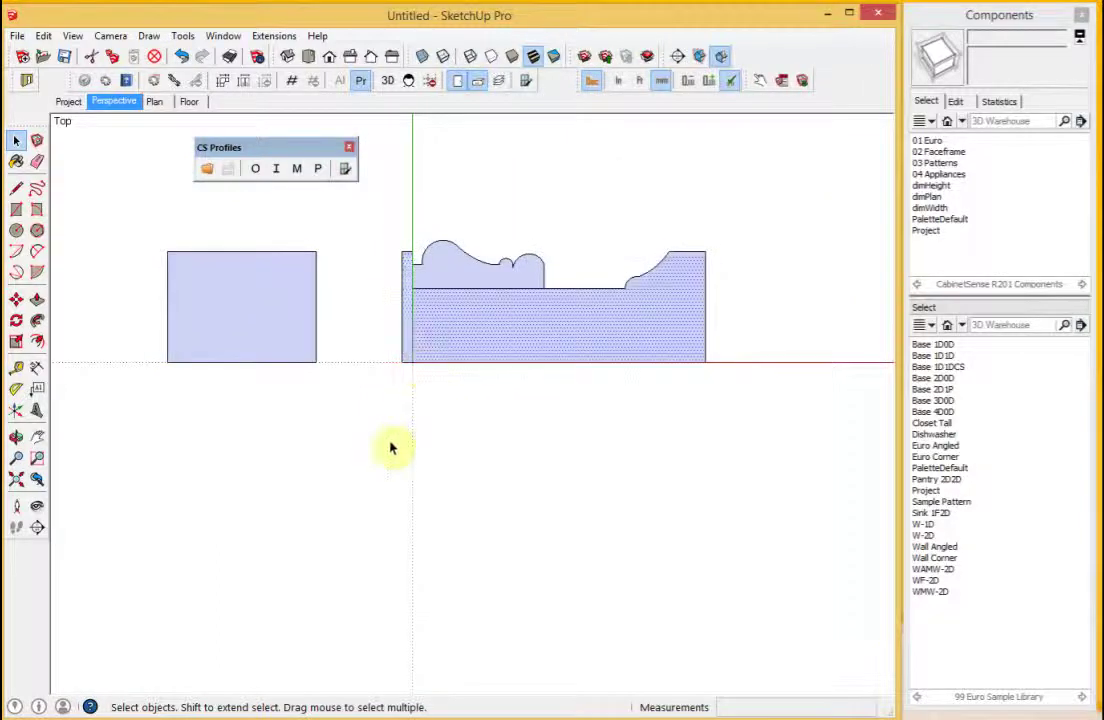
scroll(429, 365, up, 5)
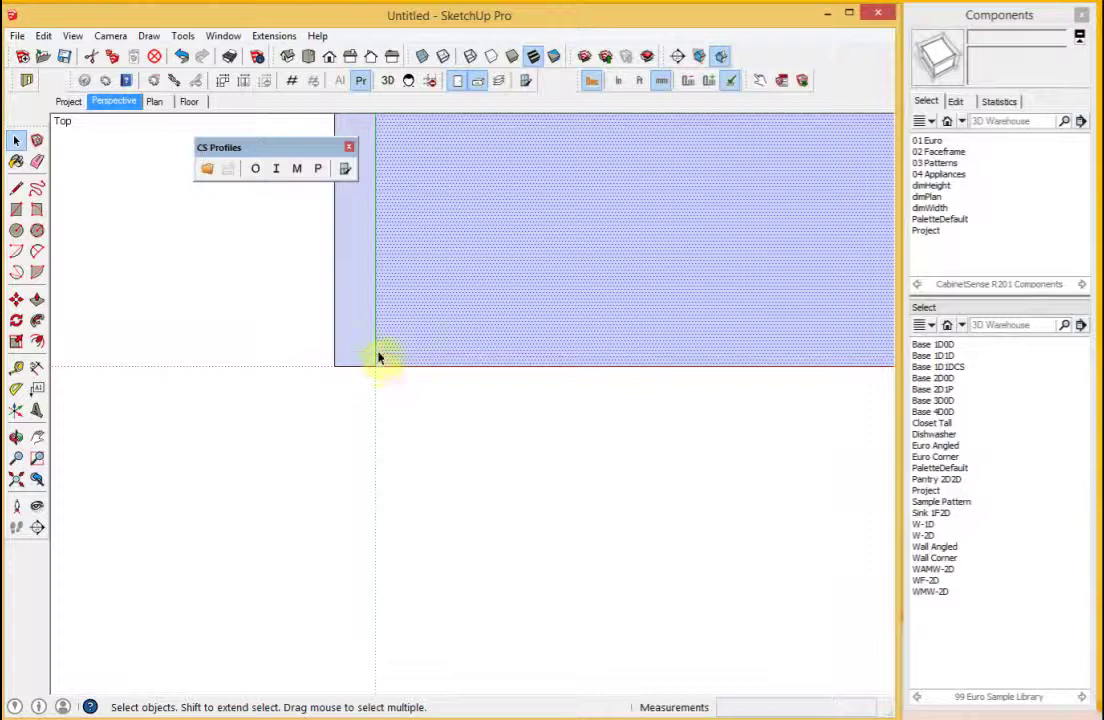
scroll(378, 397, down, 5)
click(408, 314)
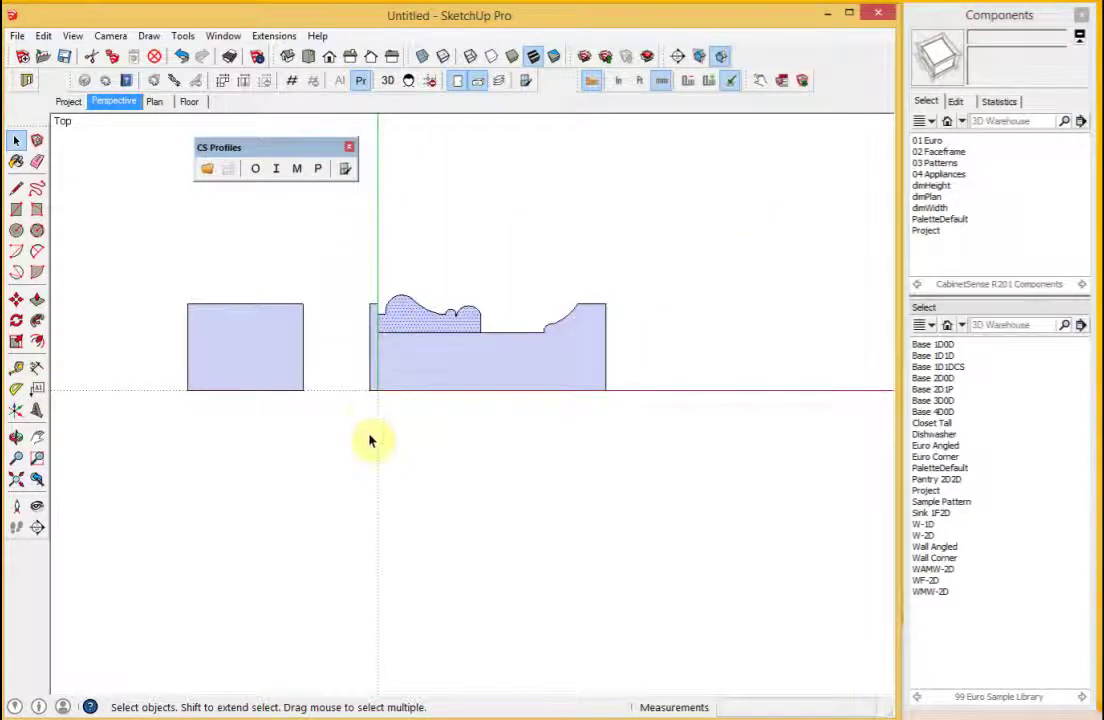
scroll(369, 441, up, 1)
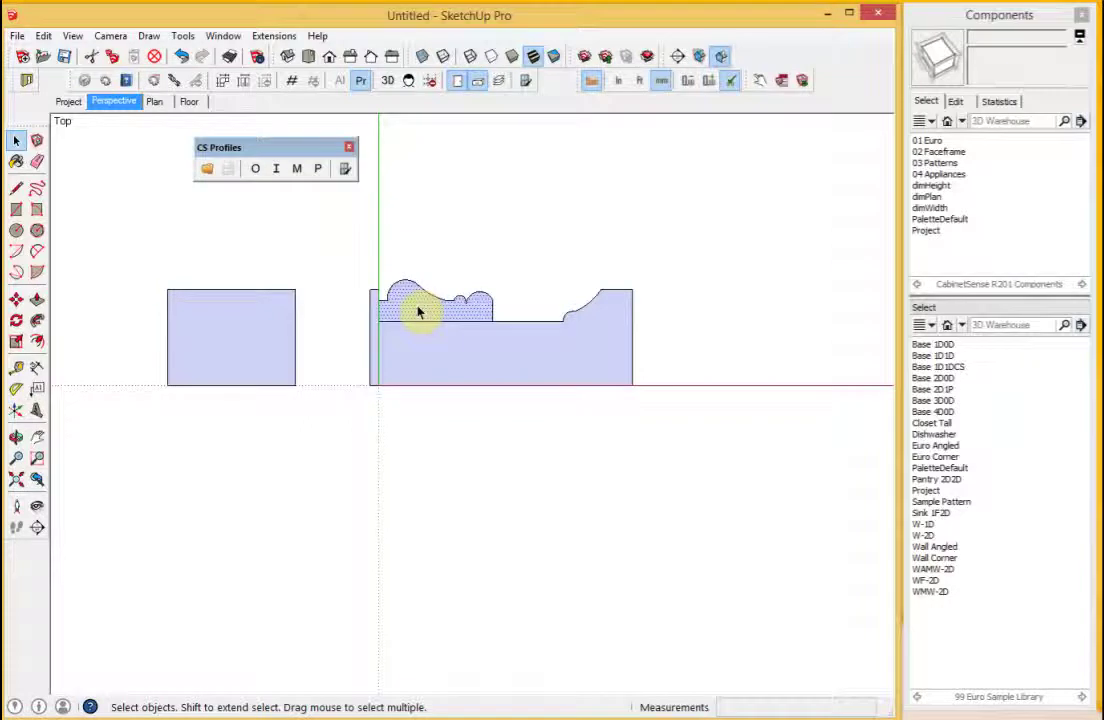
scroll(500, 231, down, 1)
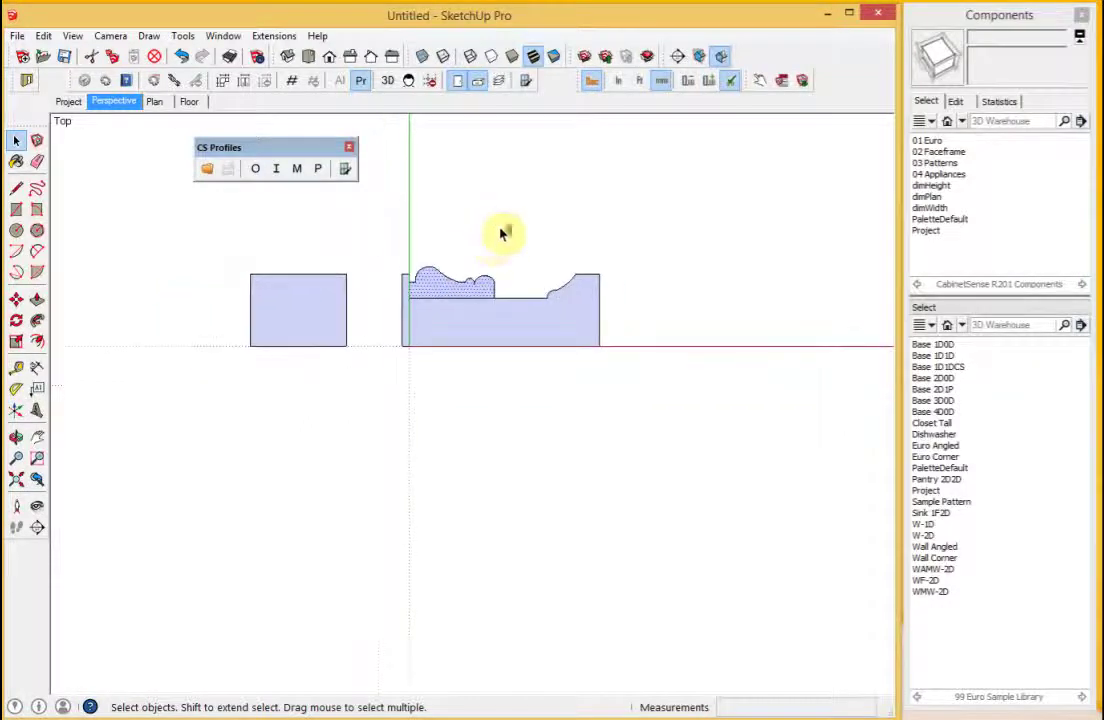
scroll(509, 254, down, 1)
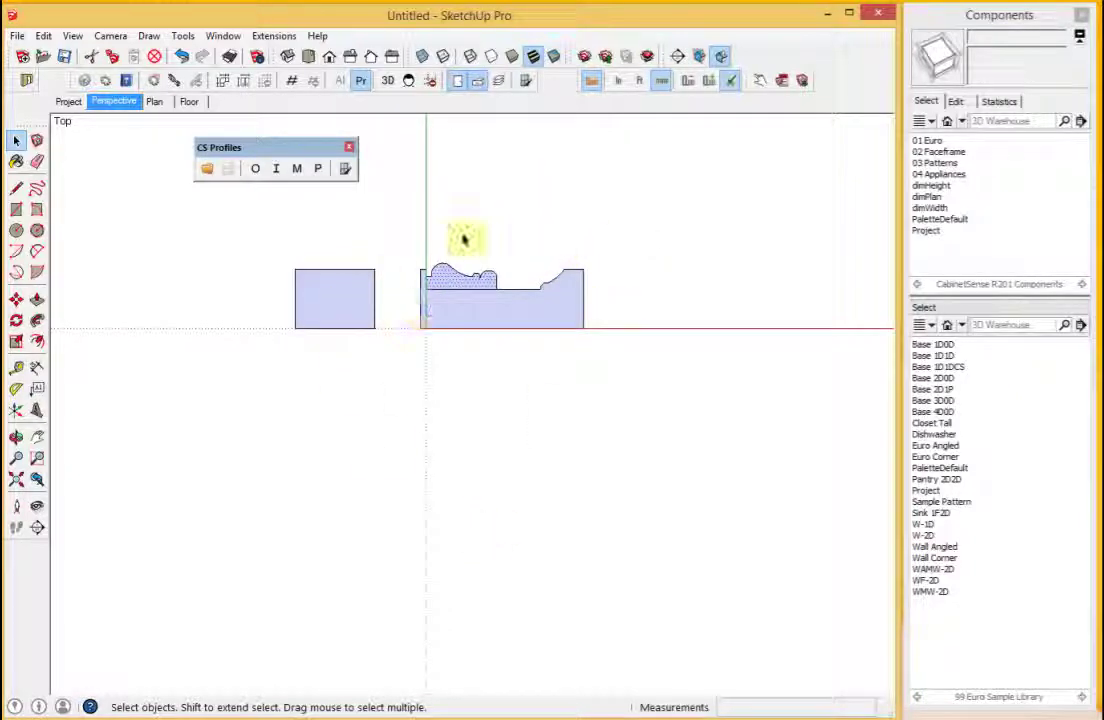
Outline the Monticello outside, inside, applied moulding and panel profiles, each on its matching face.
click(328, 306)
scroll(343, 565, up, 1)
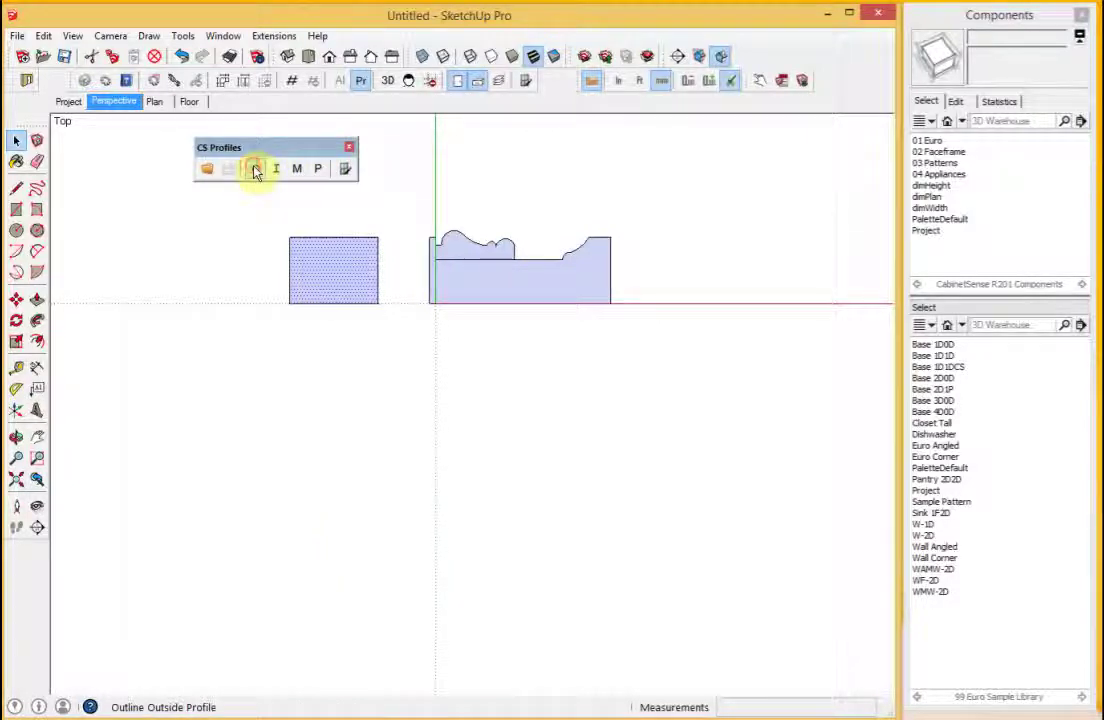
click(434, 282)
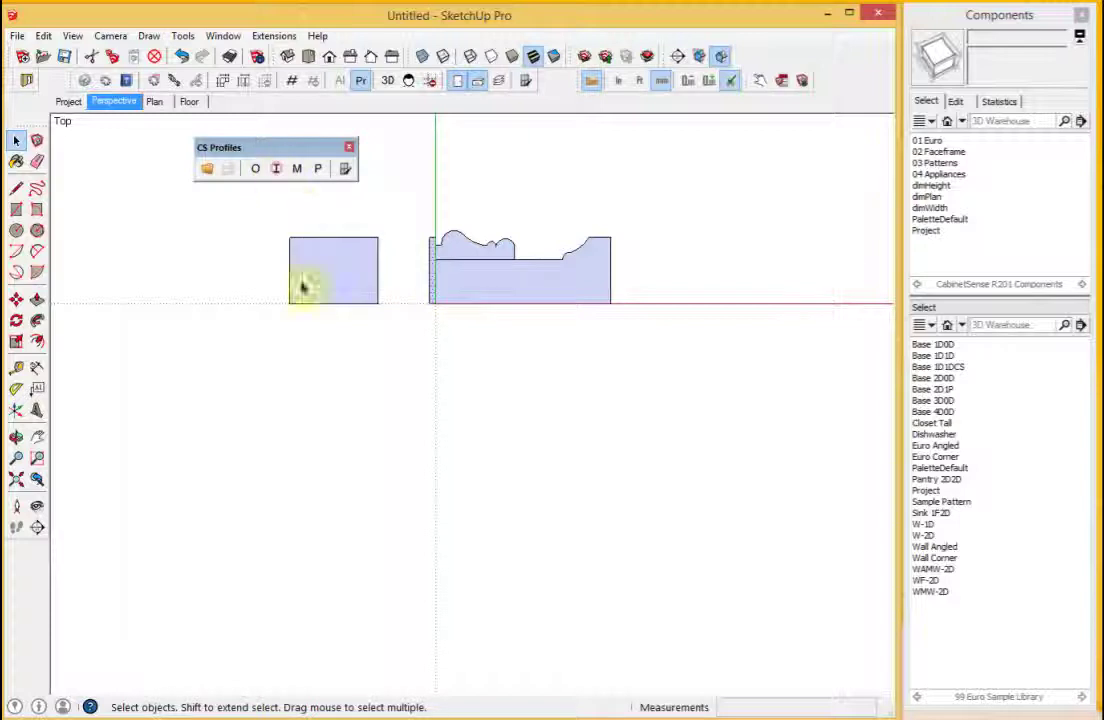
ctrl+click(458, 246)
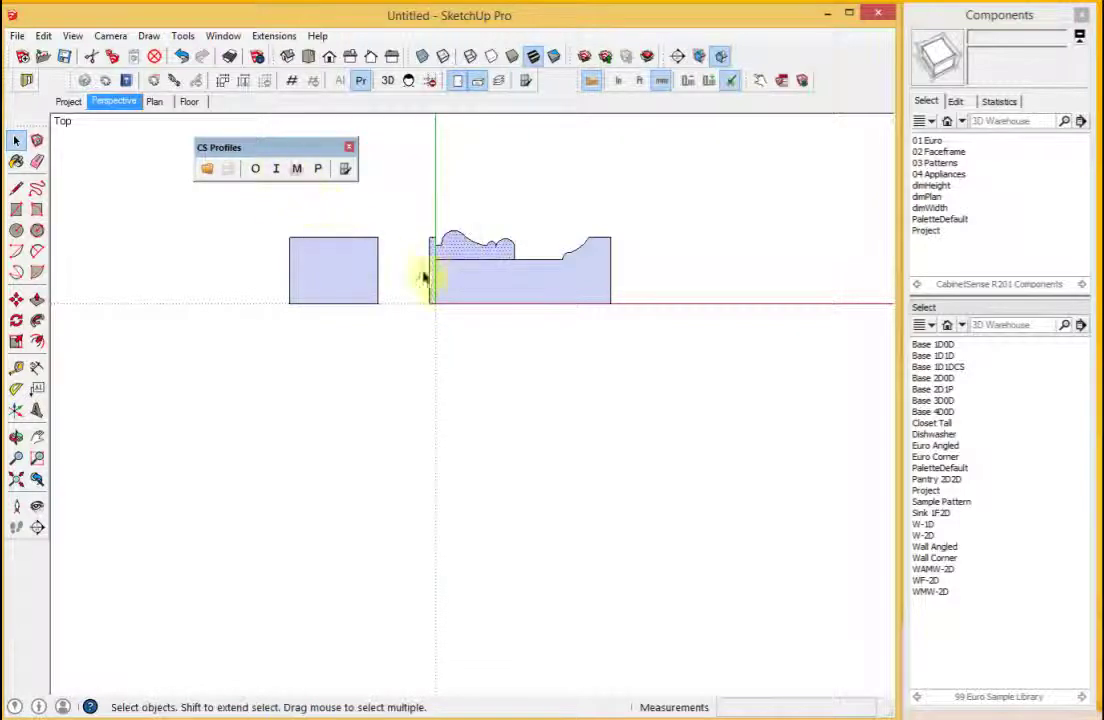
click(448, 292)
click(320, 170)
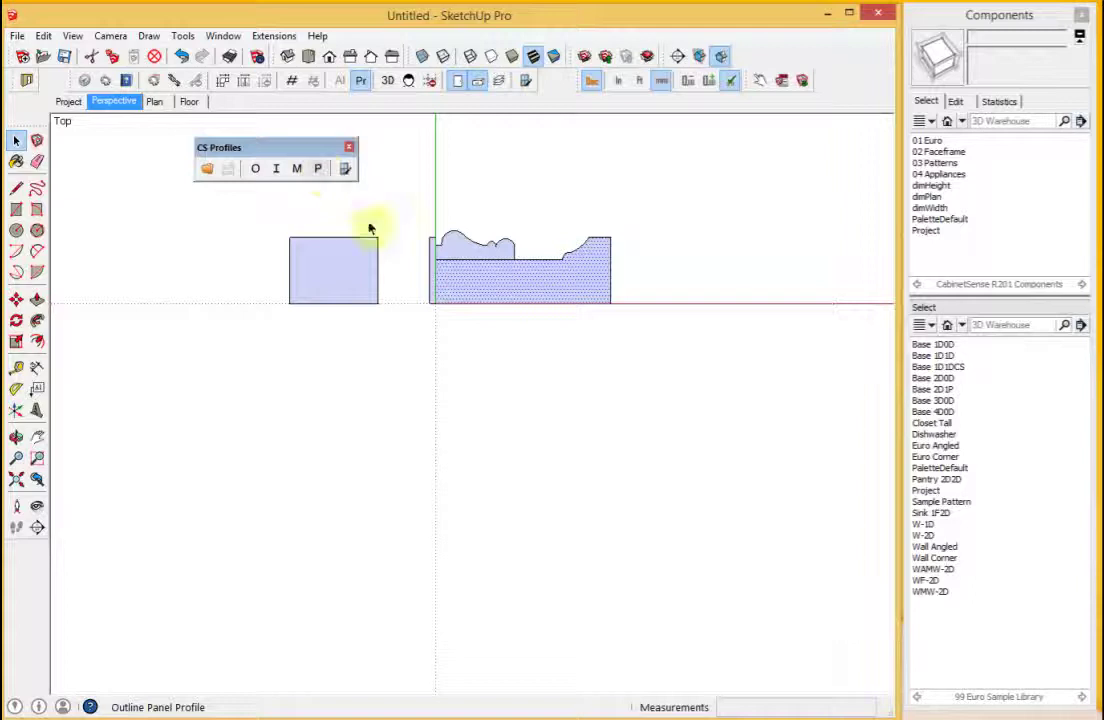
Reselect the Monticello panel face, outline it as the panel profile again, and save the profile set as test.
click(466, 176)
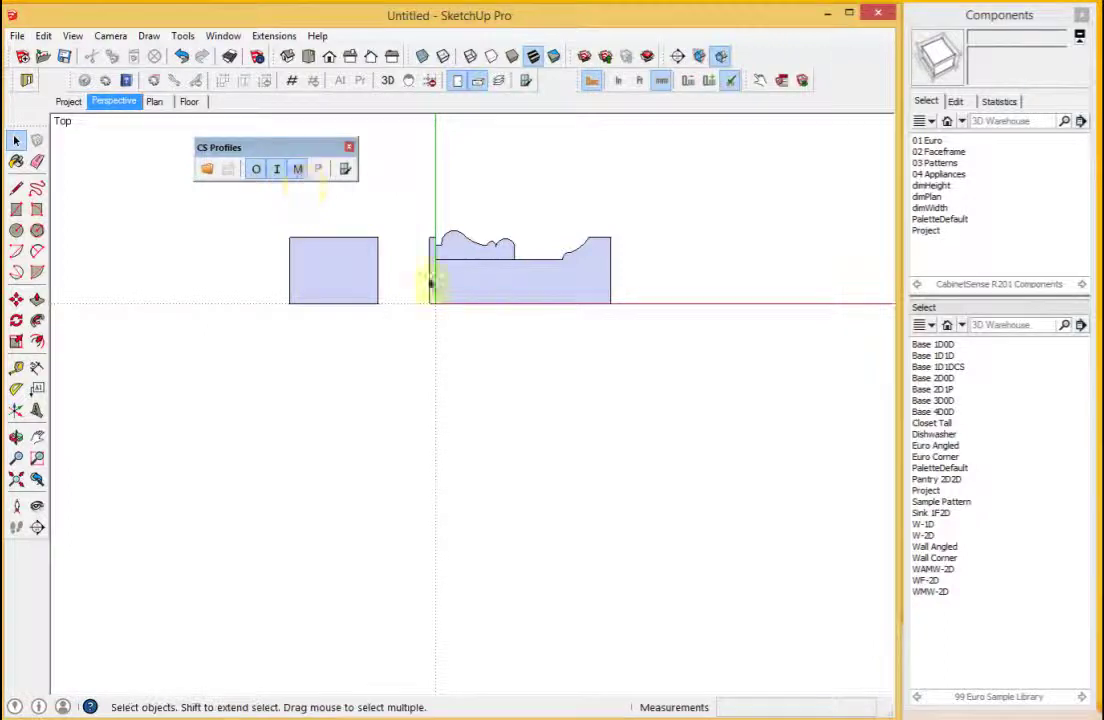
click(476, 283)
click(318, 168)
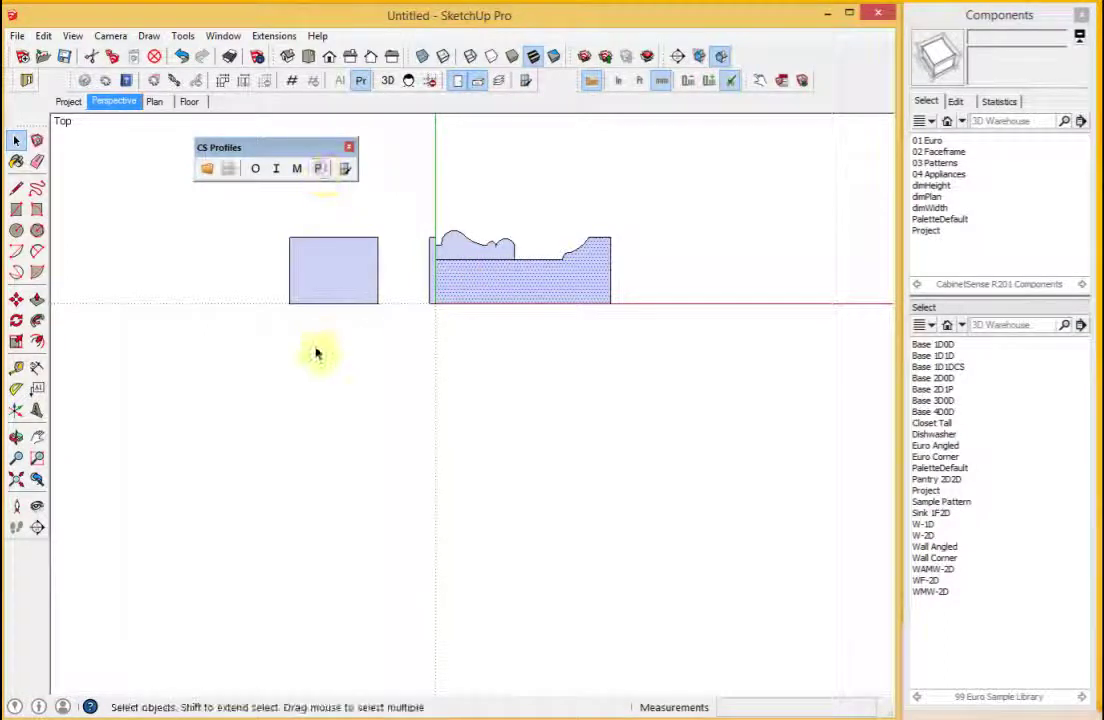
click(230, 170)
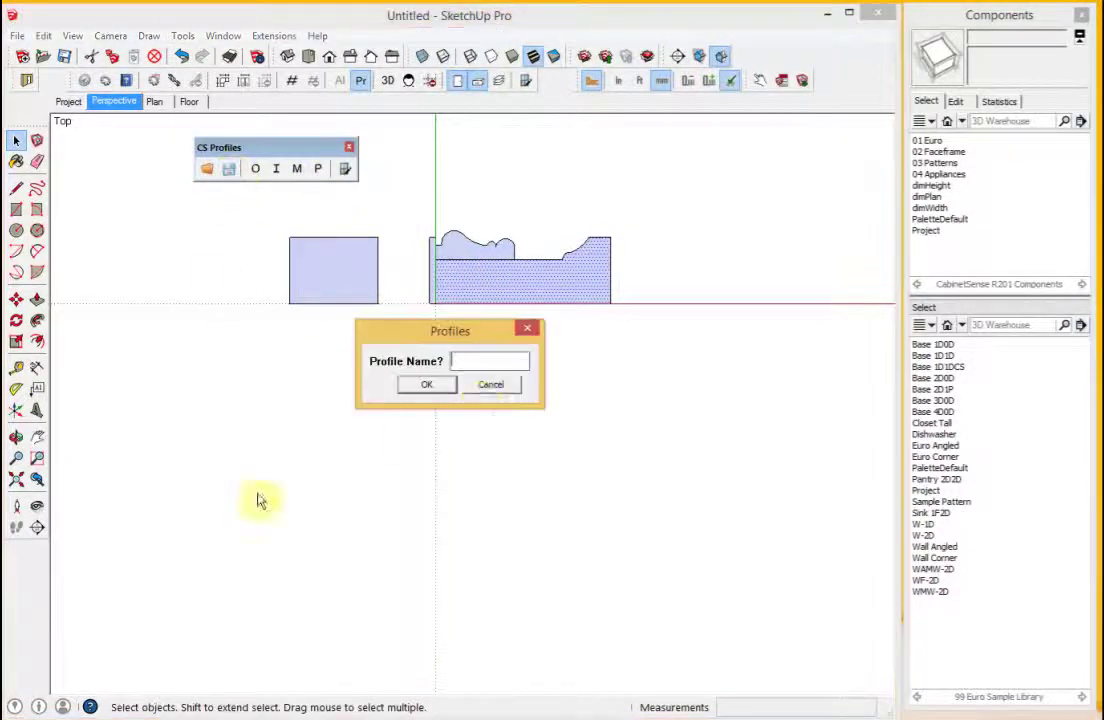
click(463, 360)
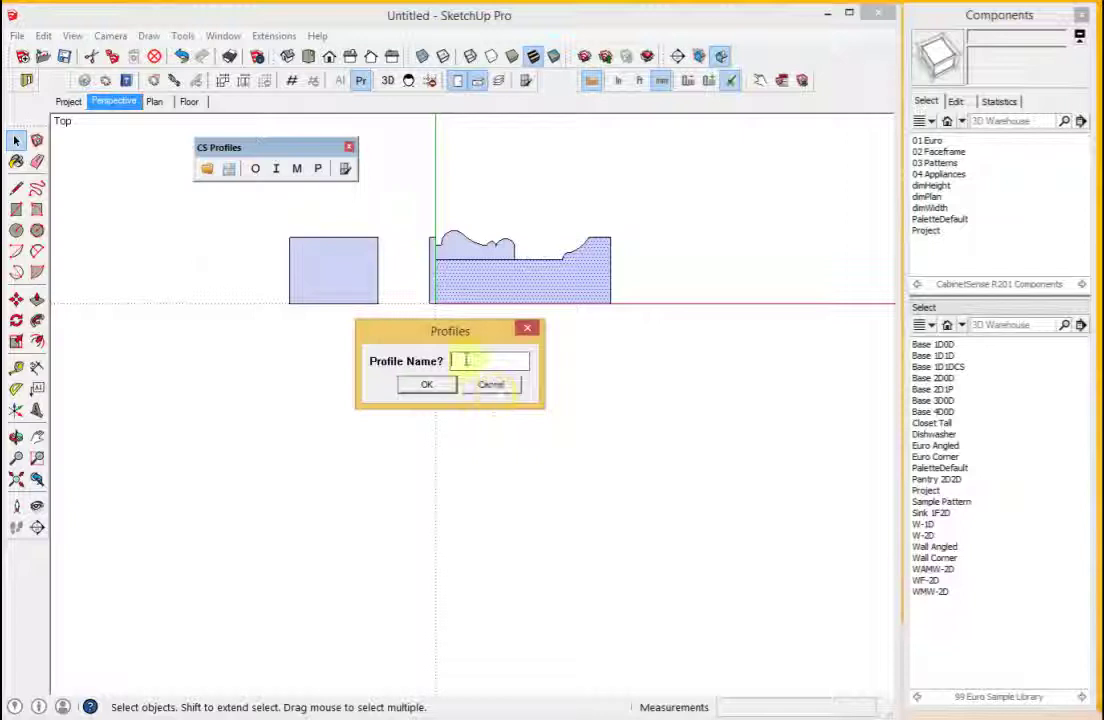
text(test)
click(428, 388)
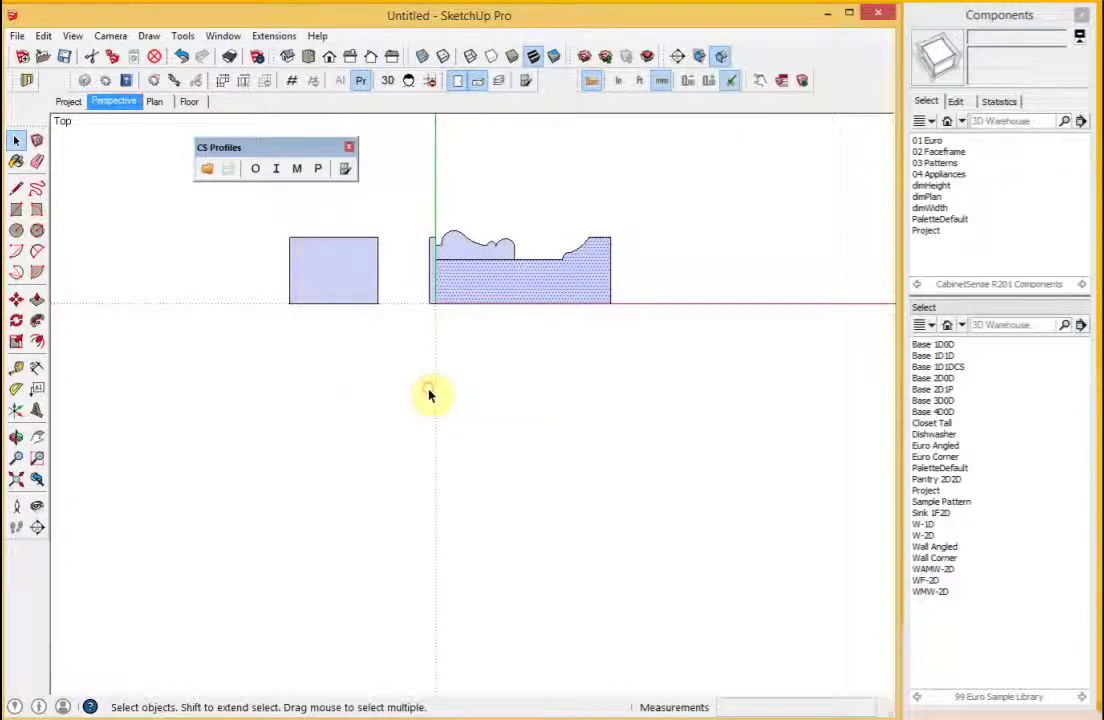
Check the list of loadable profiles for the test entry, then close it without loading anything.
click(207, 171)
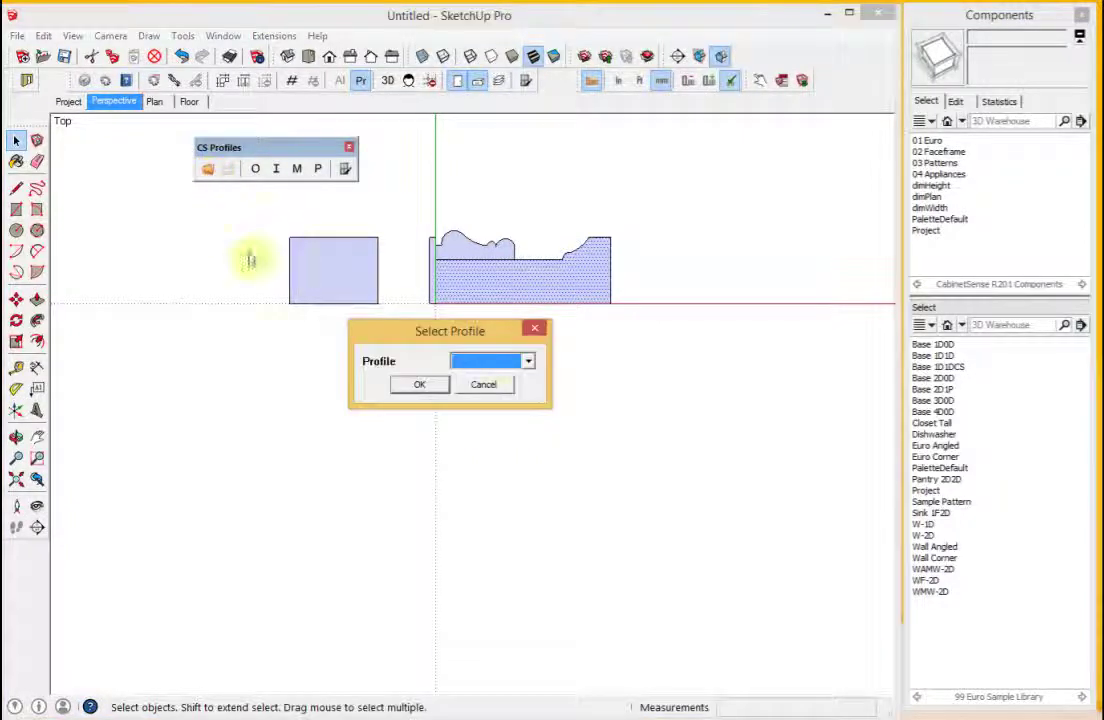
click(484, 364)
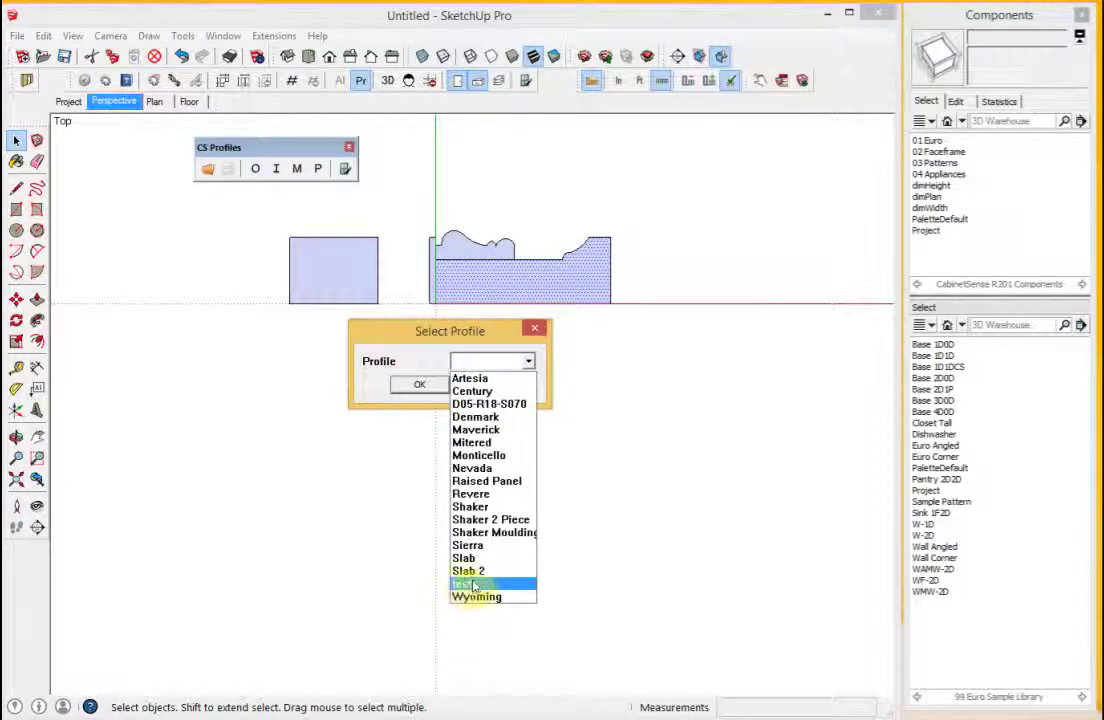
click(430, 367)
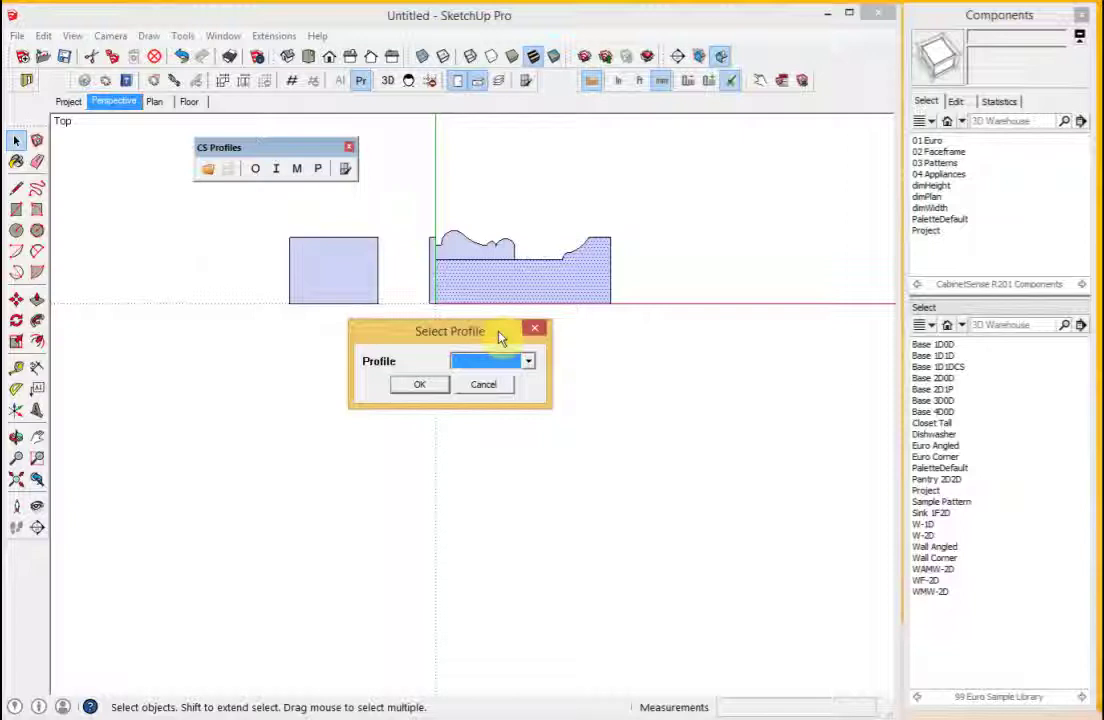
click(484, 385)
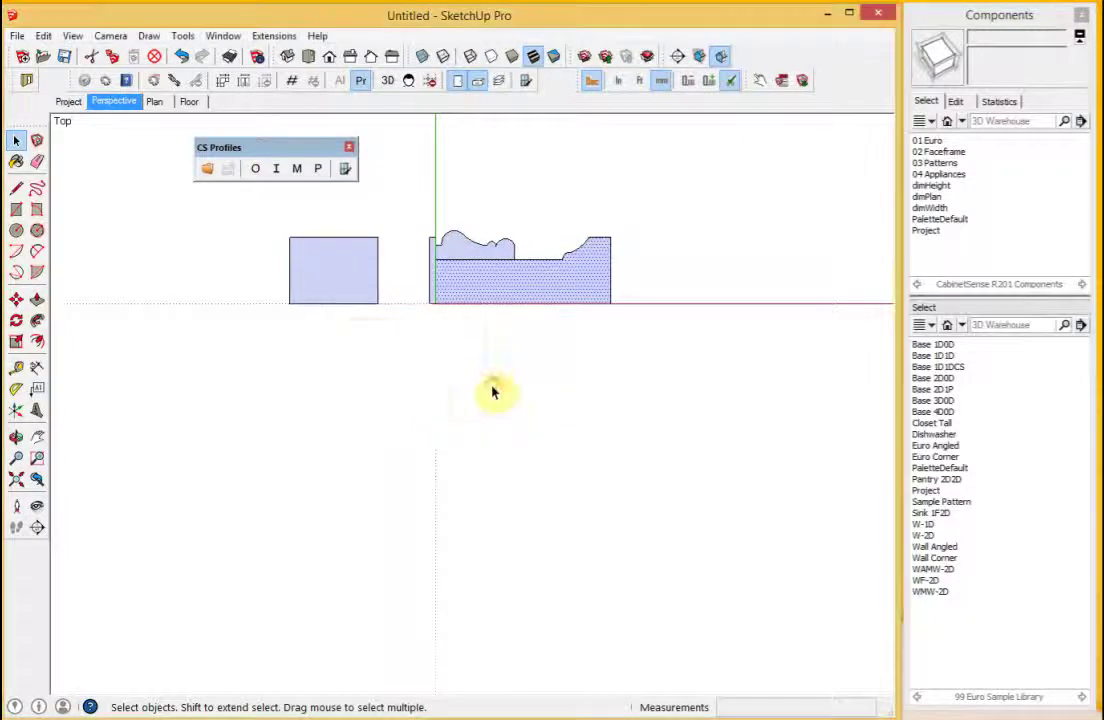
Open Profile Parts.skp from the Profiles folder of the CabinetSense Library.
scroll(493, 392, down, 2)
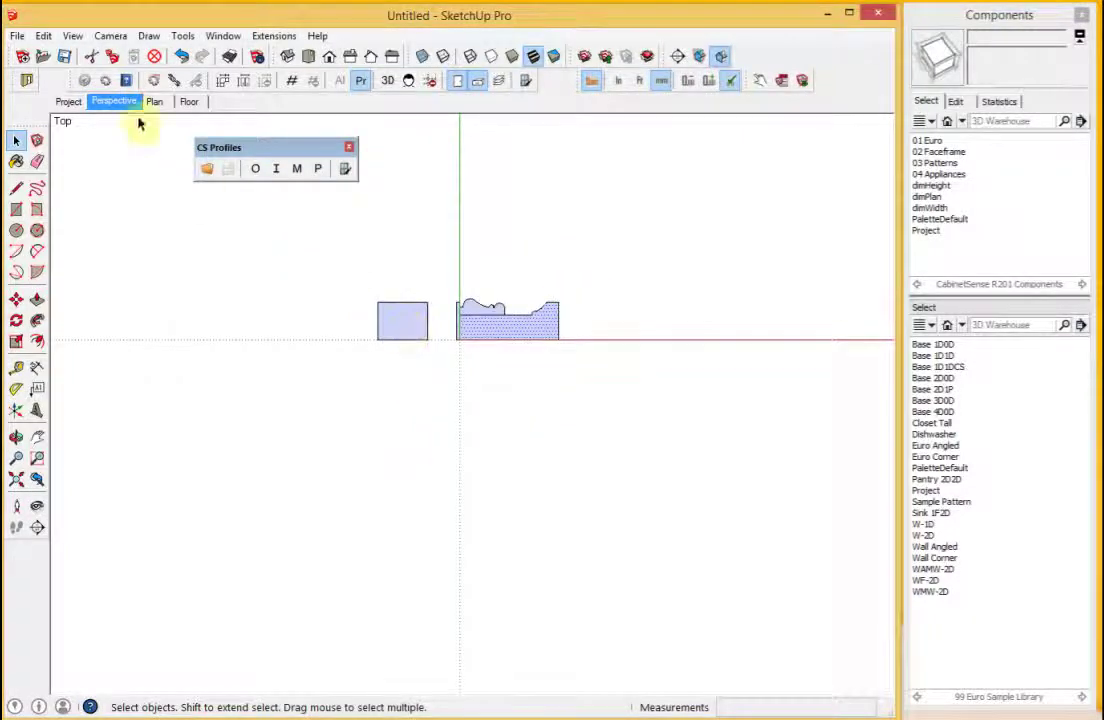
click(44, 57)
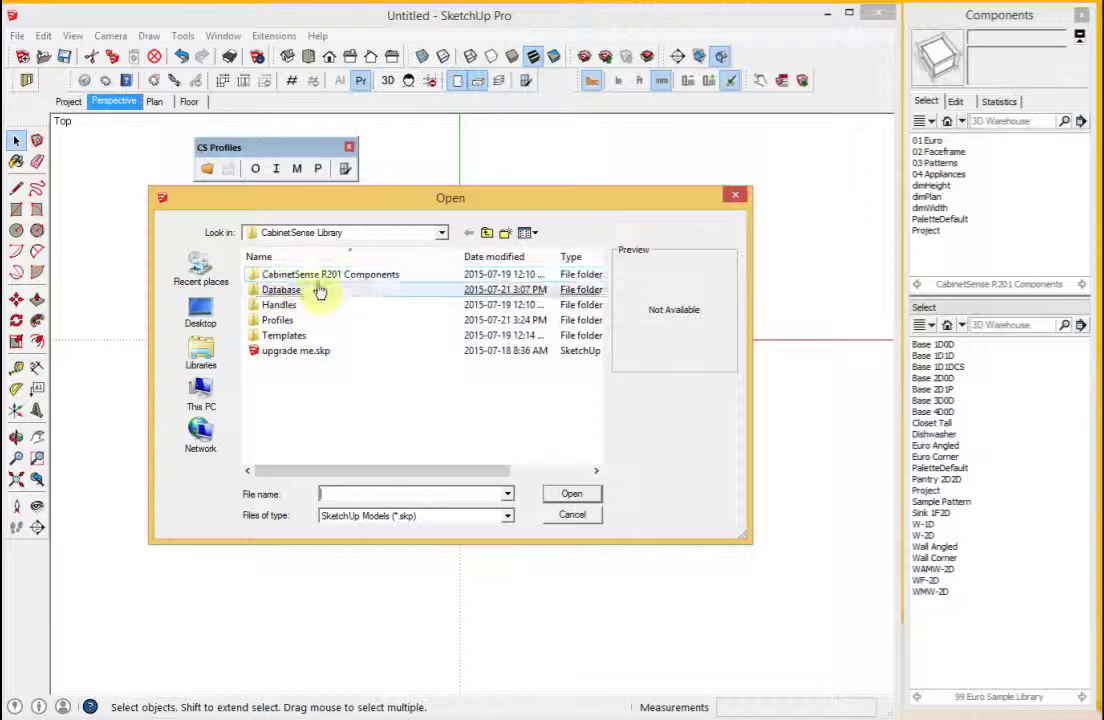
double_click(278, 321)
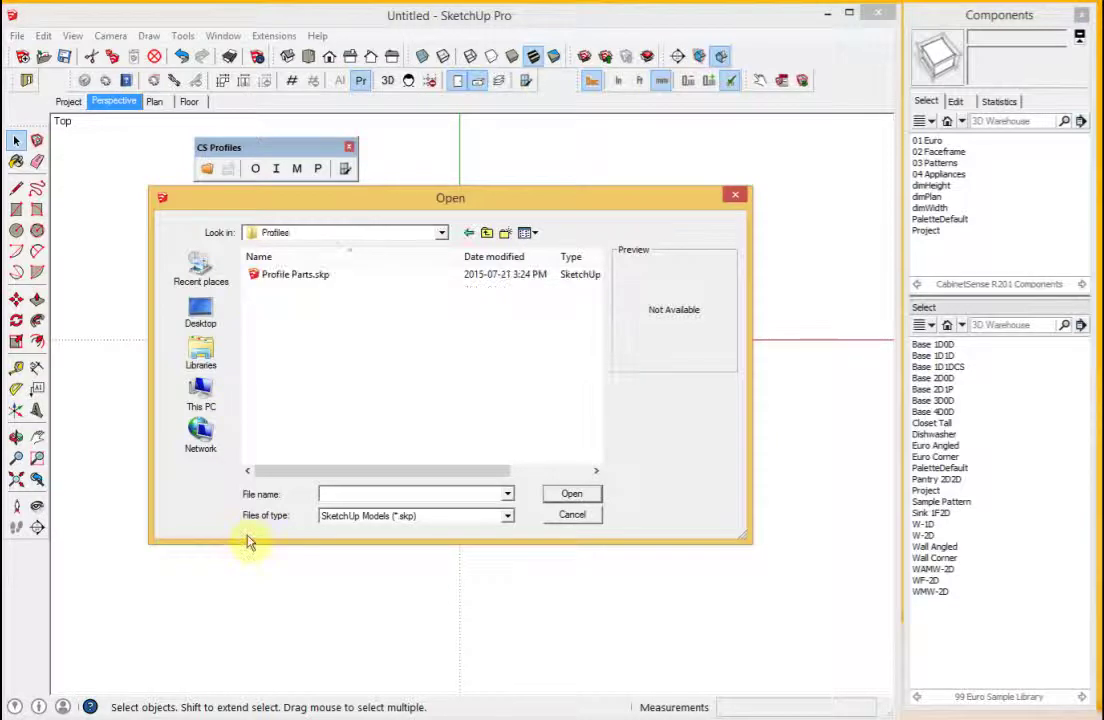
click(287, 277)
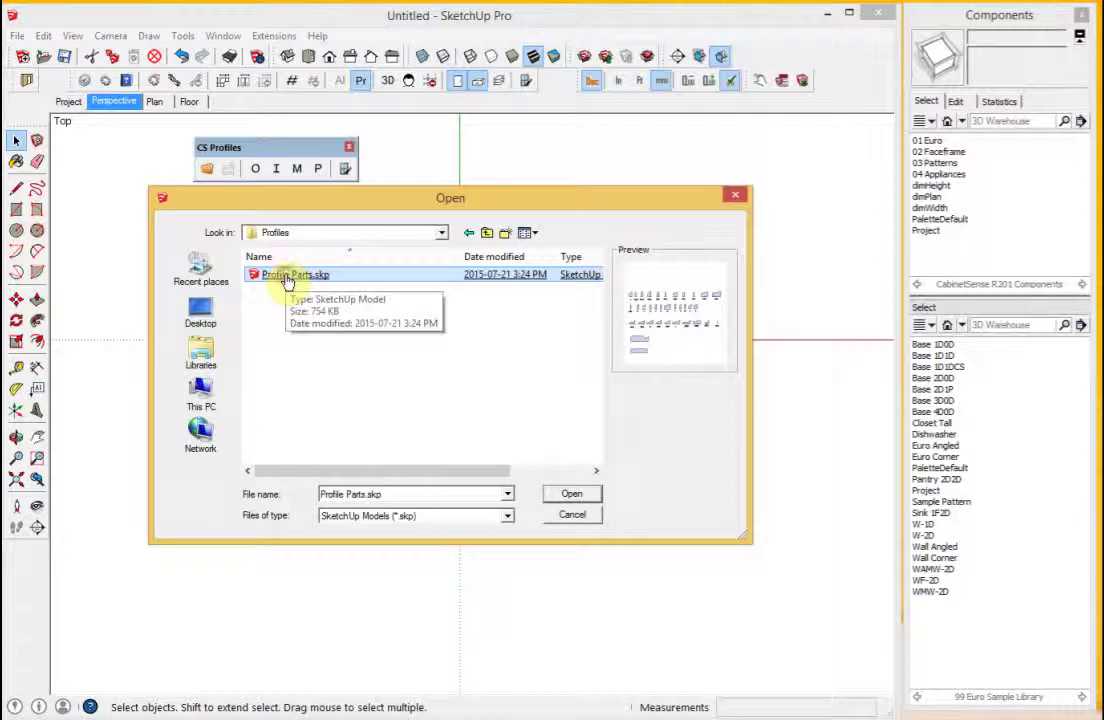
double_click(287, 277)
click(457, 406)
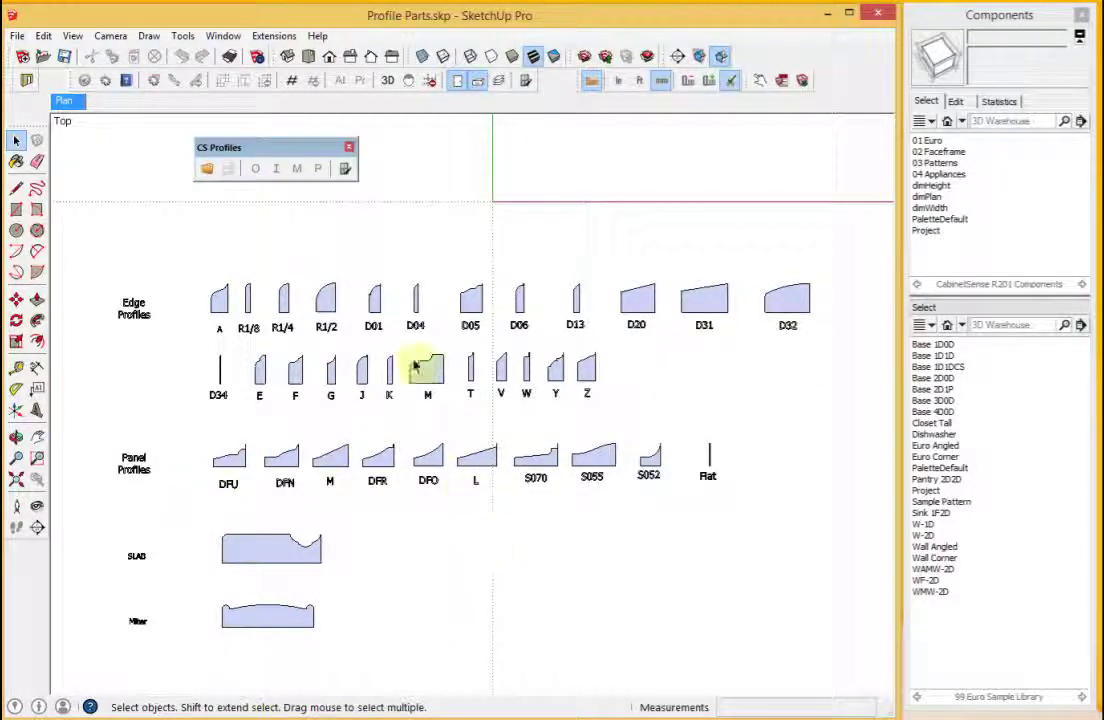
Copy the R1/2 edge profile onto the red axis line, a short distance on the negative side of the origin.
click(322, 296)
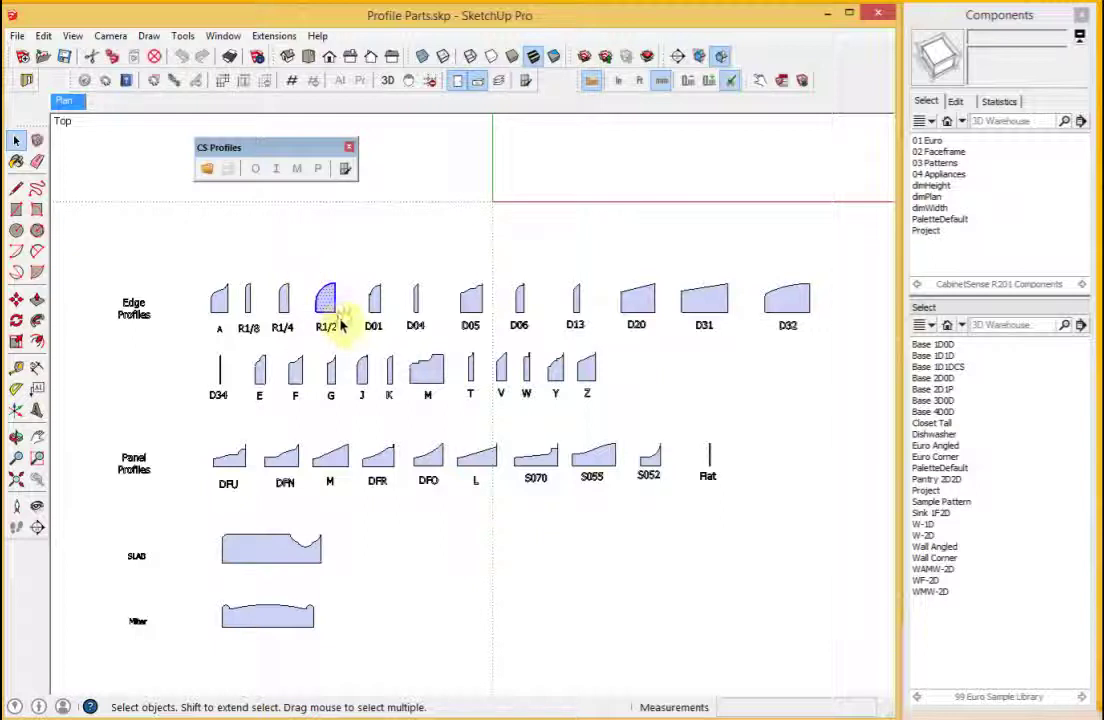
key(m)
click(335, 311)
key(ctrl)
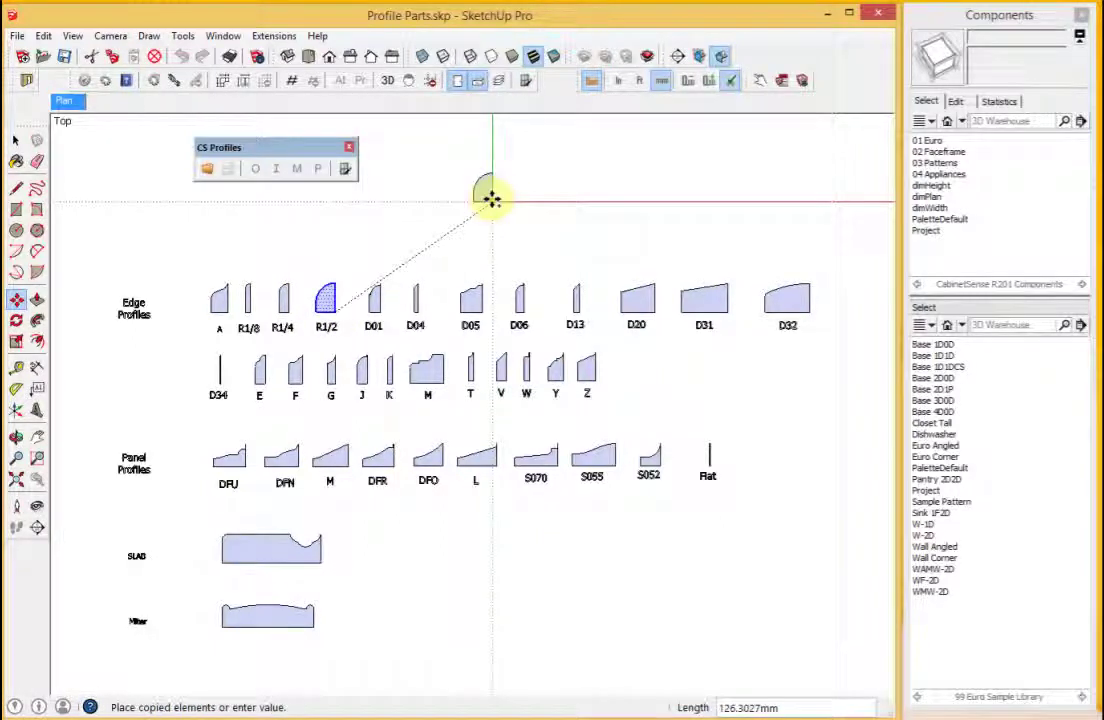
click(398, 204)
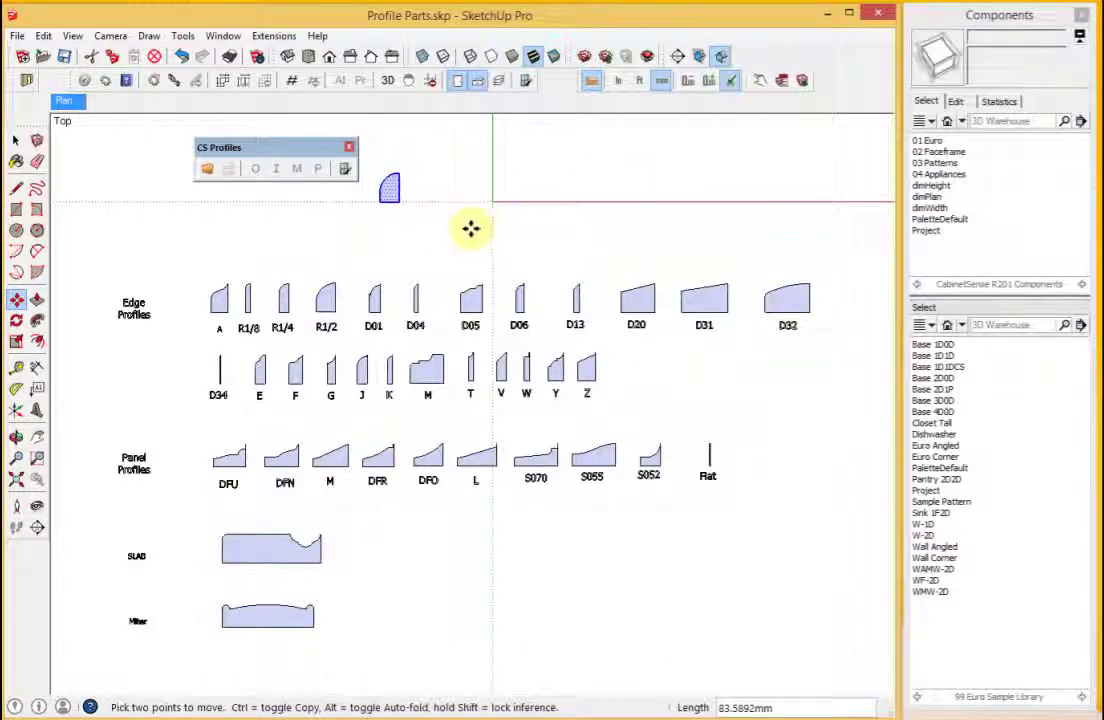
Move the M edge profile so that the lower corner of its straight side sits on the axes origin.
scroll(396, 407, up, 3)
key(space)
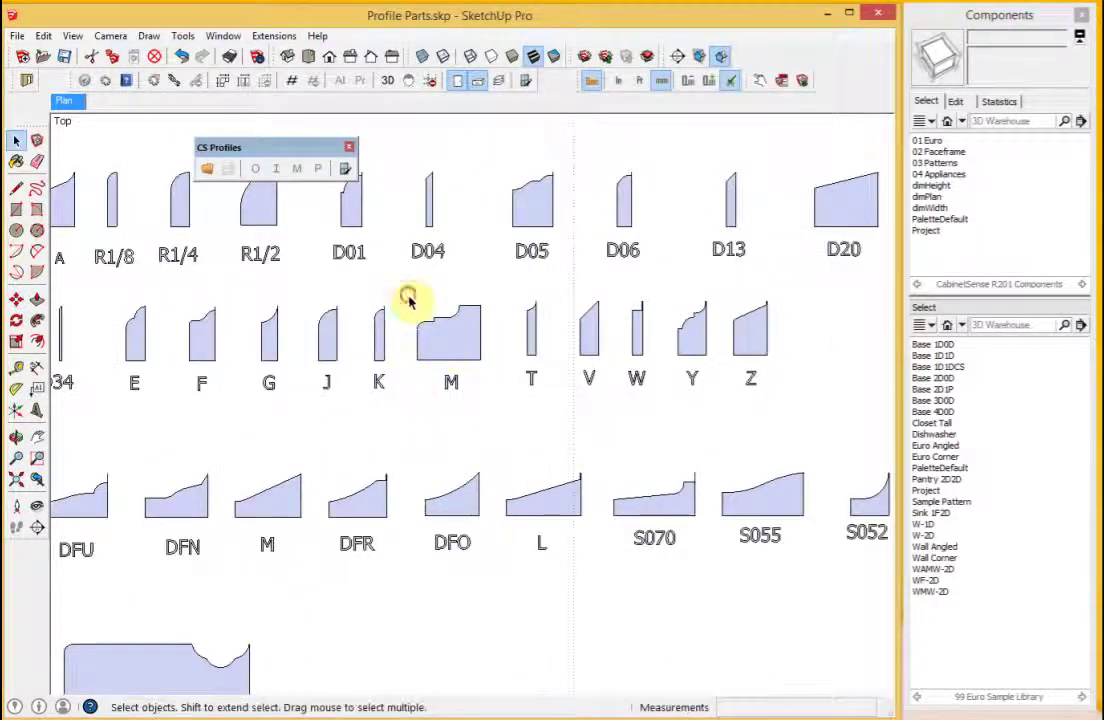
drag(408, 300, 488, 362)
key(m)
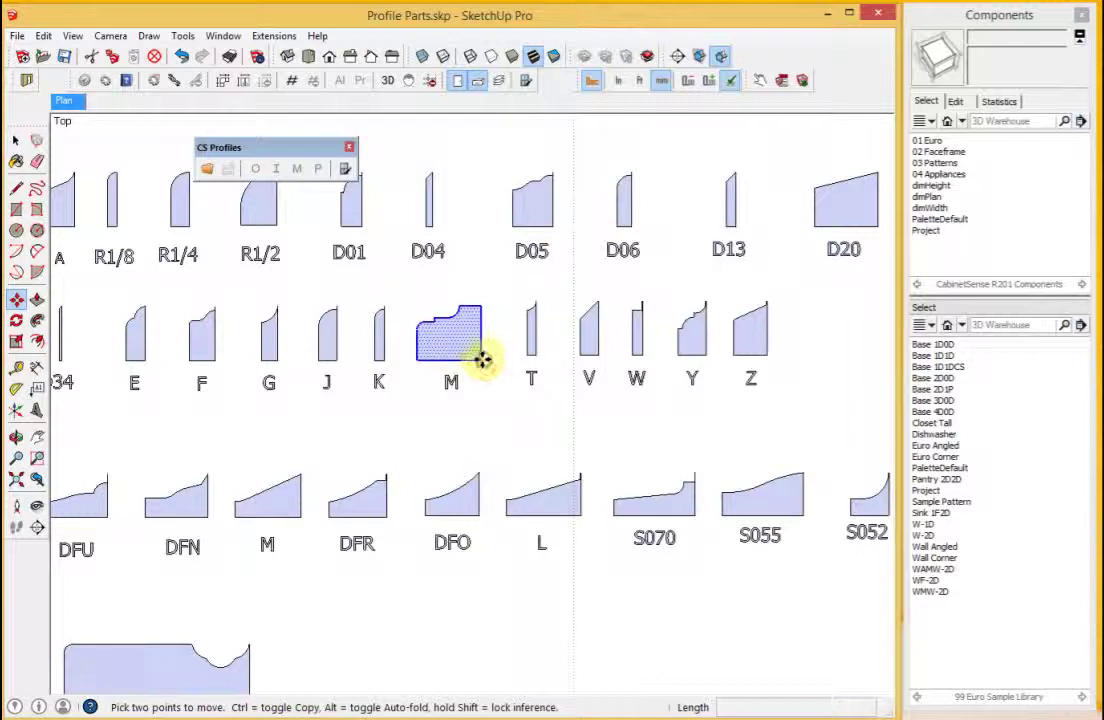
scroll(483, 360, down, 5)
click(468, 380)
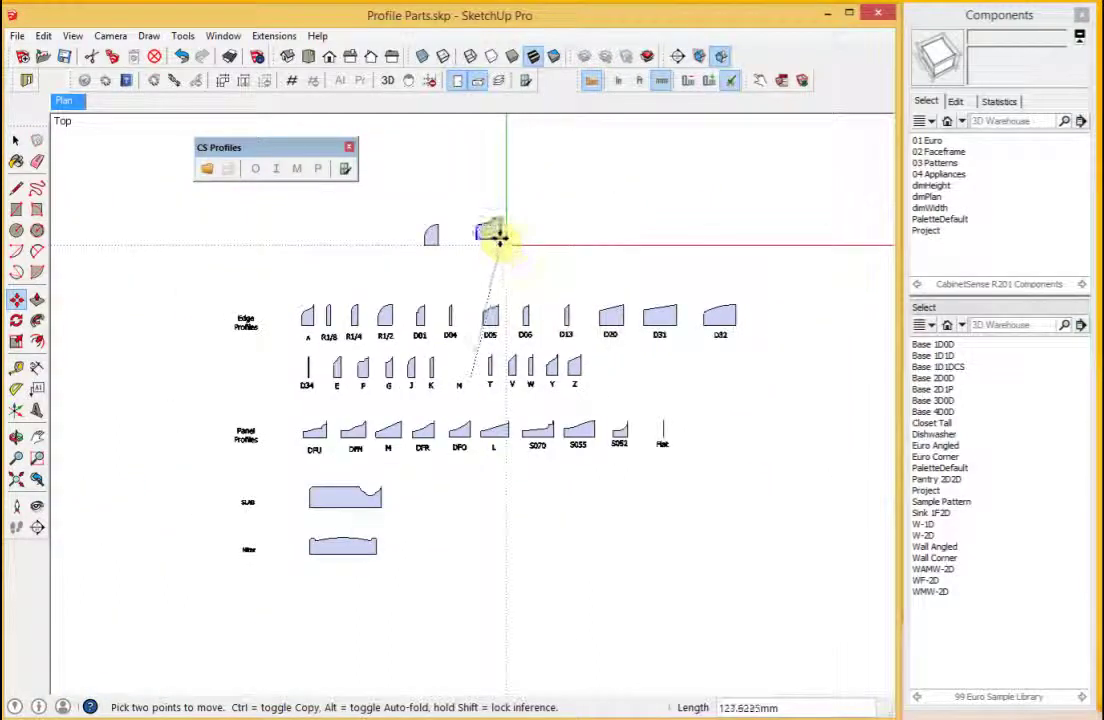
click(501, 239)
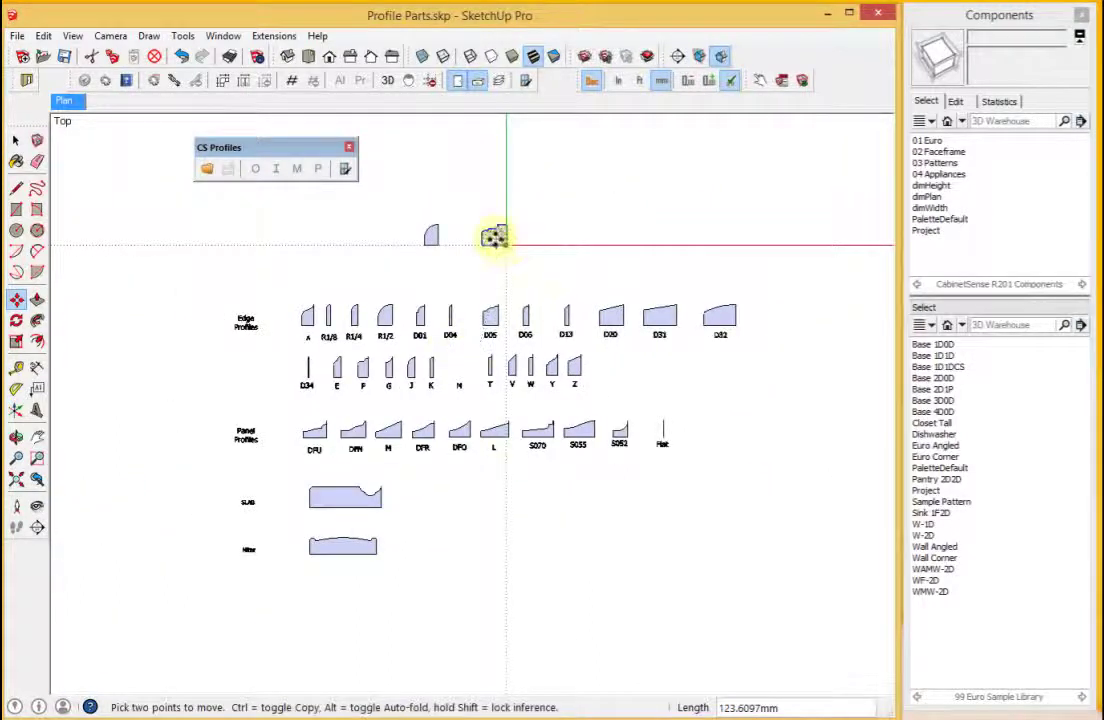
Flip the M profile along the red direction so its shaped edge faces the green axis.
right_click(495, 237)
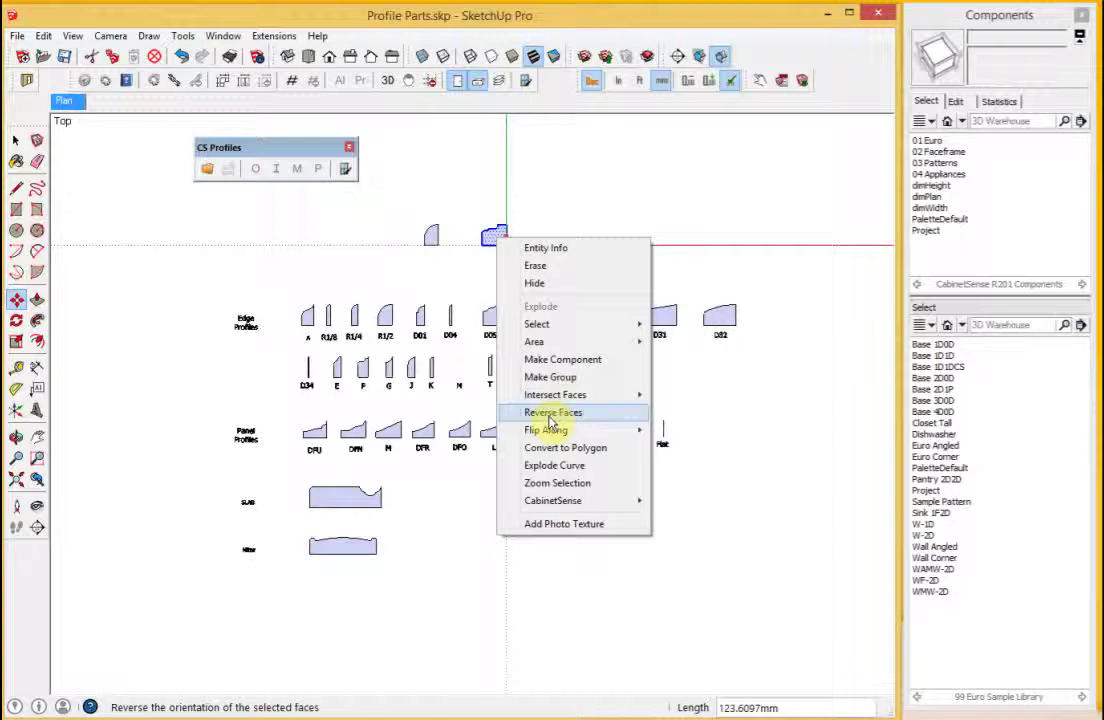
mouse_move(548, 429)
click(683, 430)
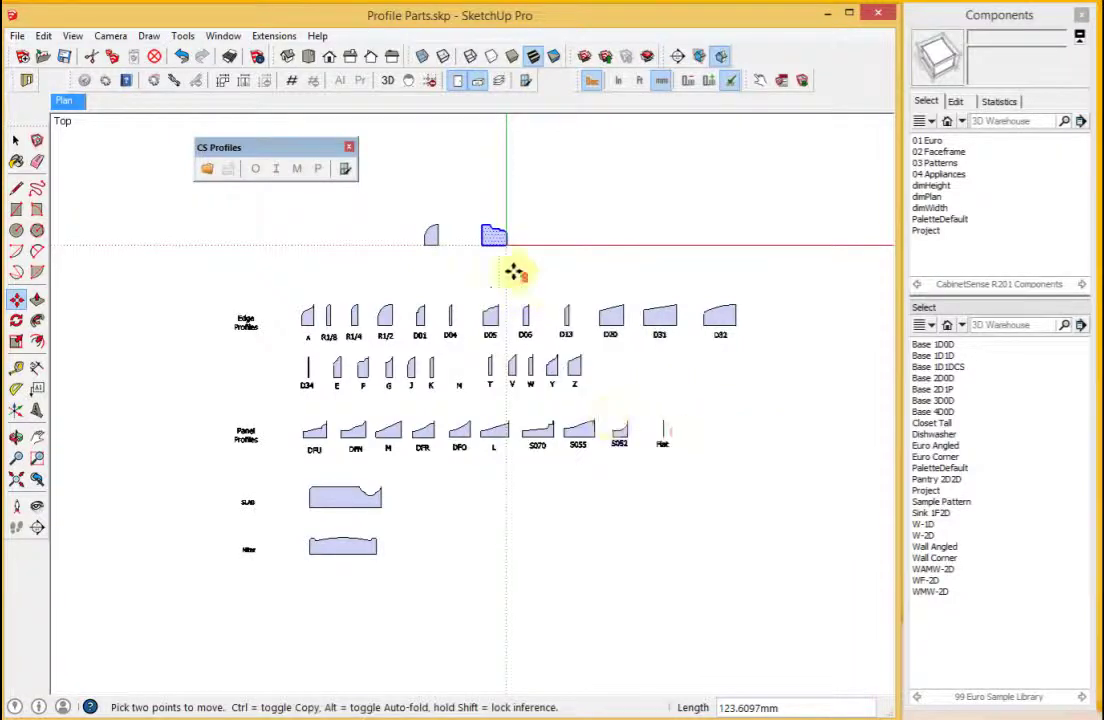
scroll(513, 271, up, 5)
scroll(503, 246, down, 3)
scroll(490, 190, up, 5)
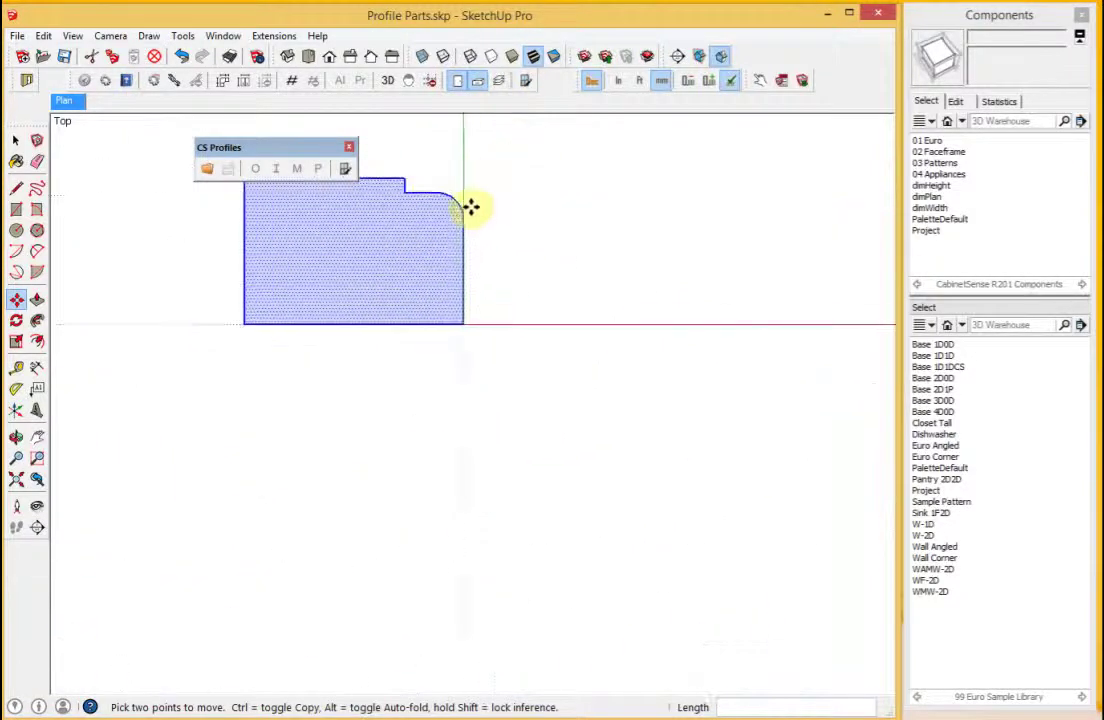
scroll(458, 230, down, 2)
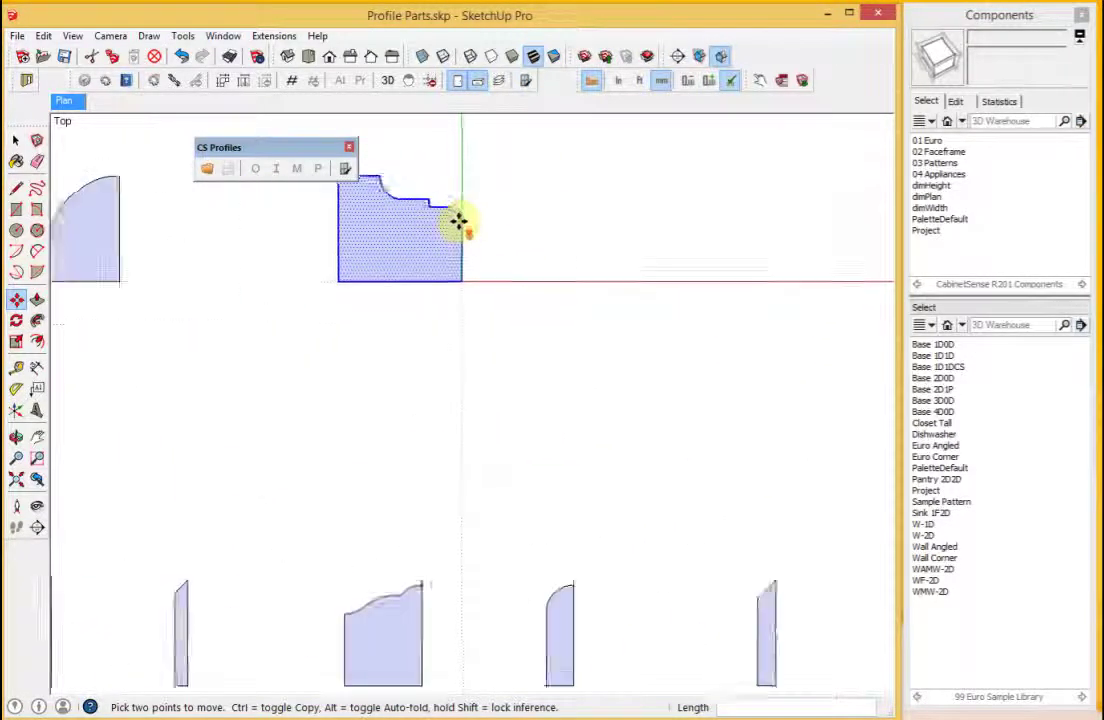
scroll(458, 222, down, 6)
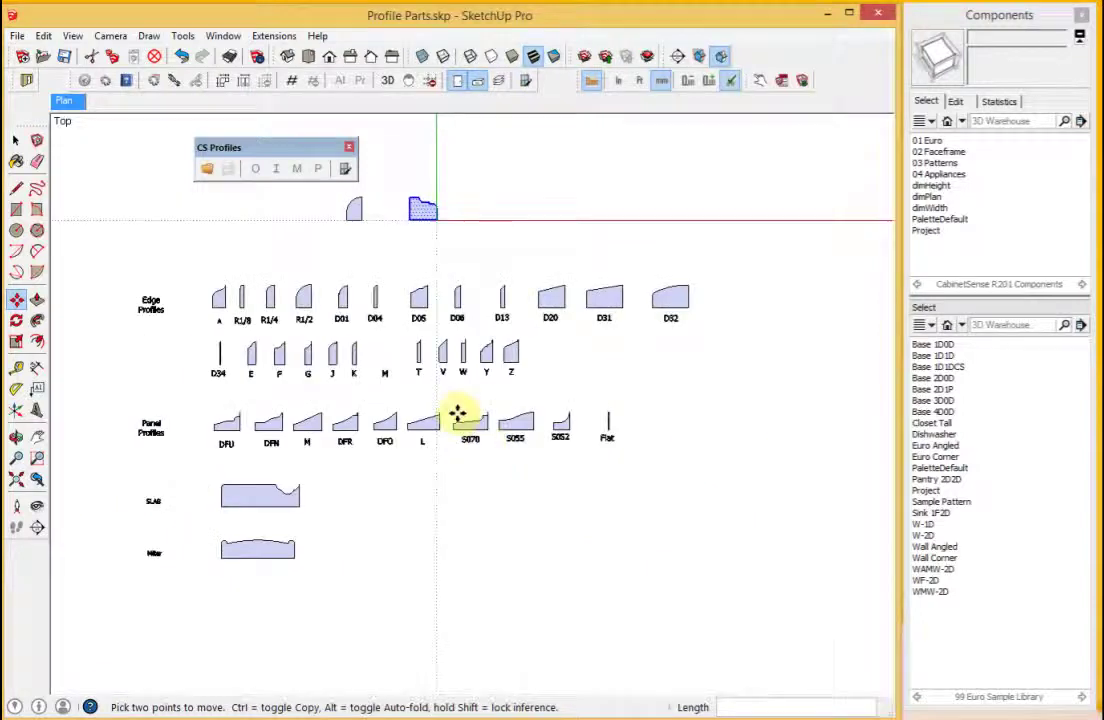
Copy the S070 panel profile to the axes origin so it adjoins the shaped edge of the M profile.
key(space)
click(485, 430)
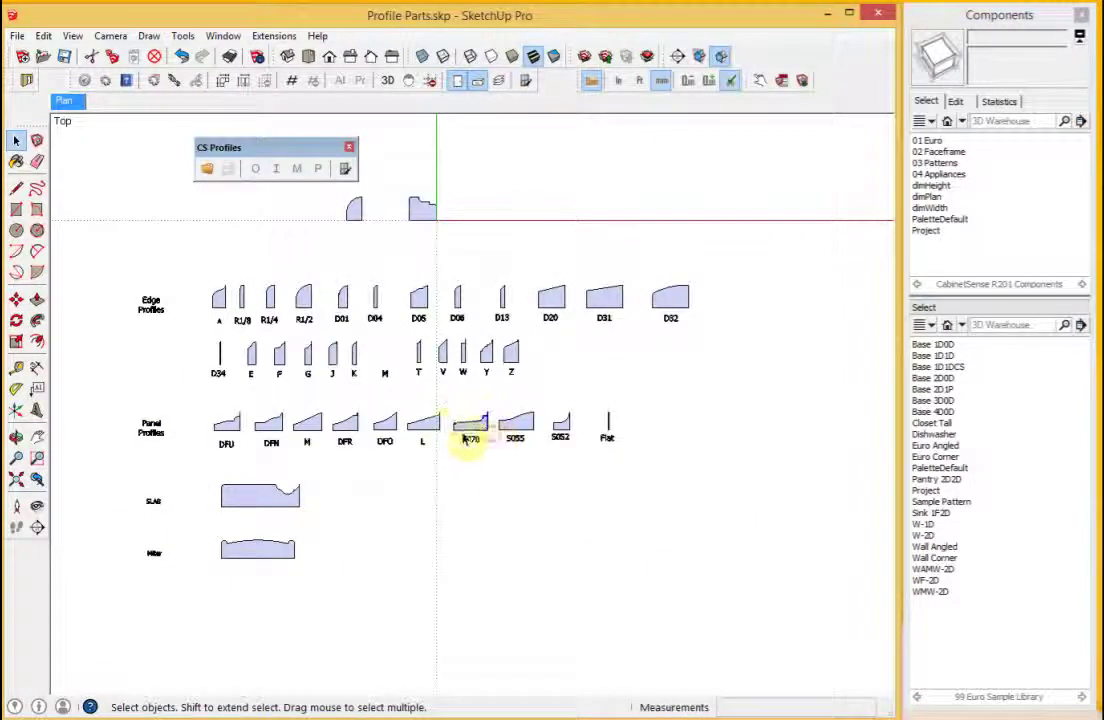
key(m)
click(452, 421)
key(ctrl)
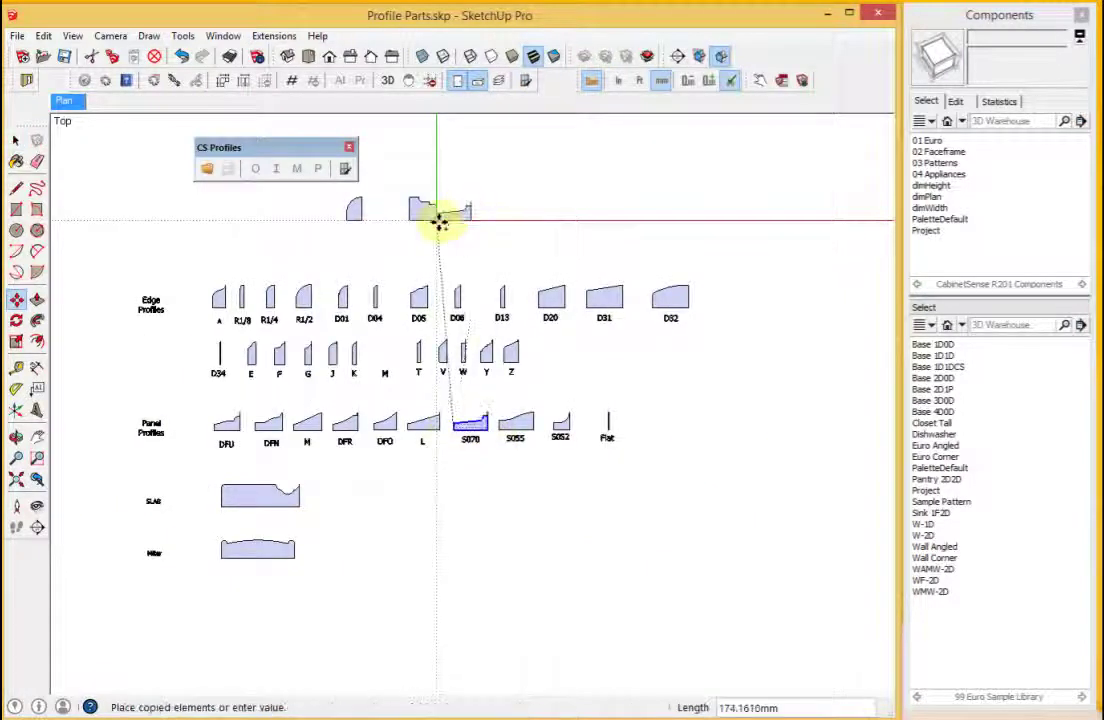
click(382, 227)
scroll(599, 288, up, 2)
scroll(605, 290, down, 4)
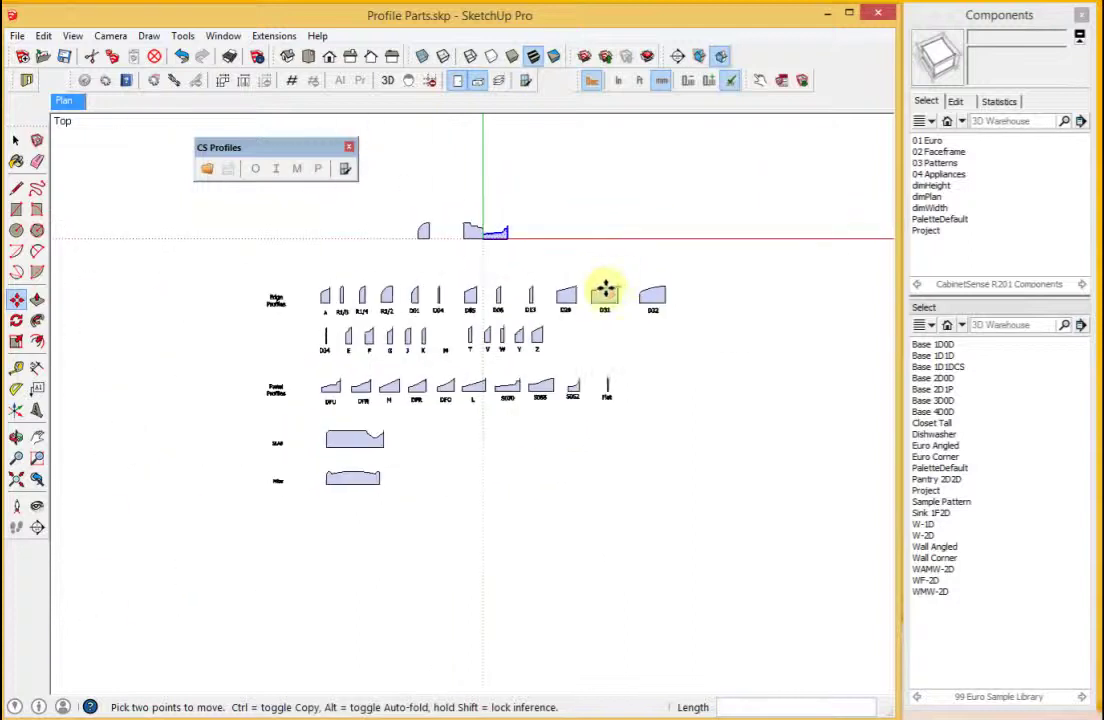
Outline the copied R1/2 shape as the outside profile, the M shape as the inside profile and S070 as the panel profile.
key(space)
scroll(430, 238, up, 4)
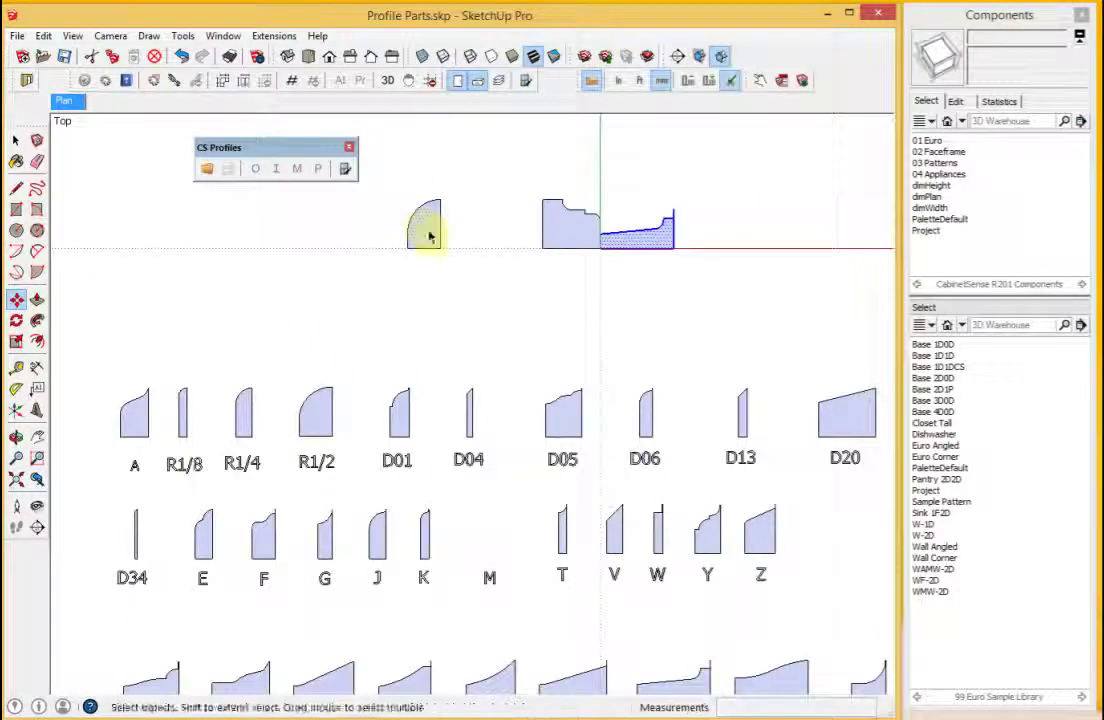
click(430, 237)
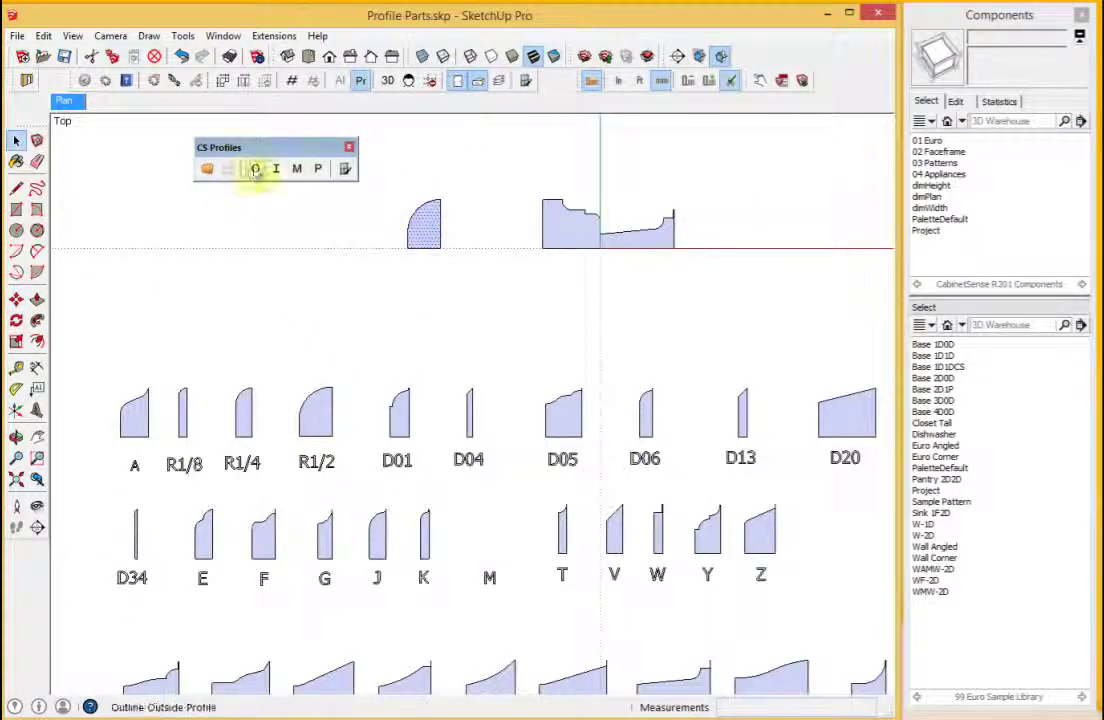
click(547, 236)
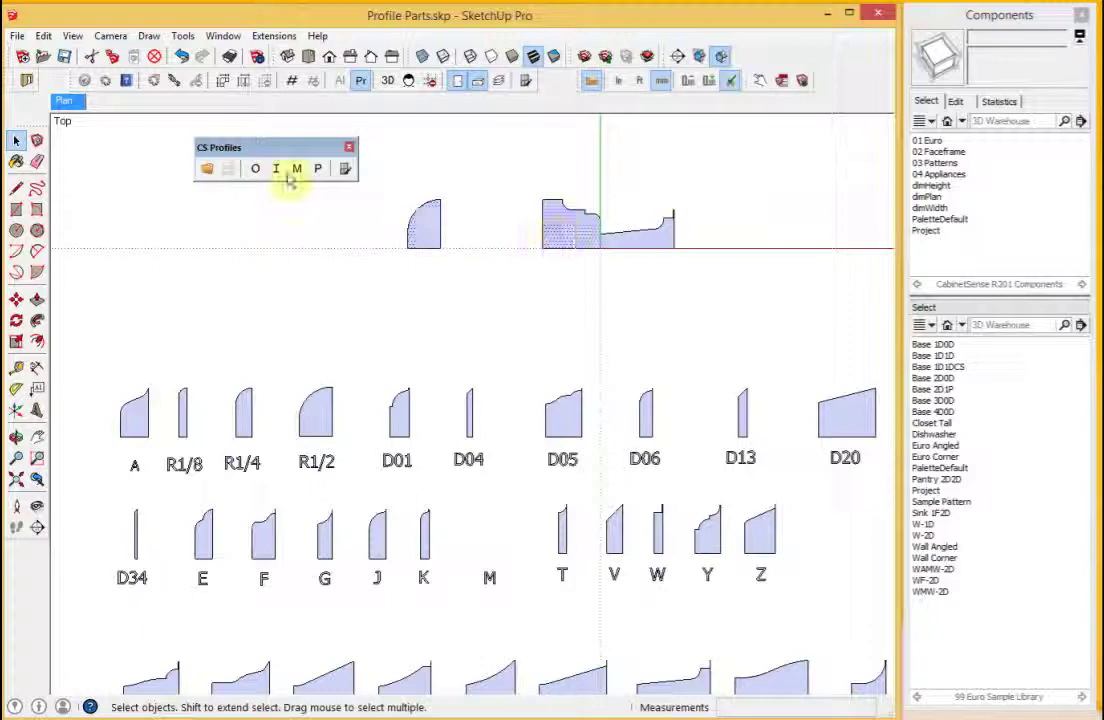
click(657, 245)
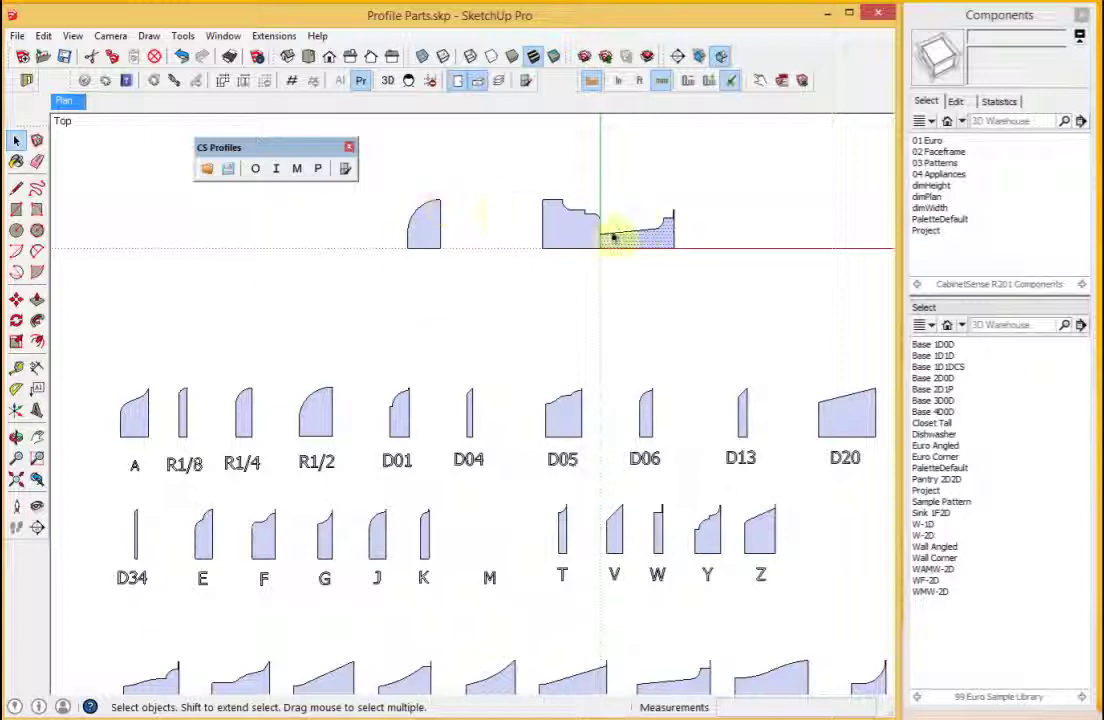
Save the assembled door profile under the name test, overwriting the existing profile of that name.
click(231, 169)
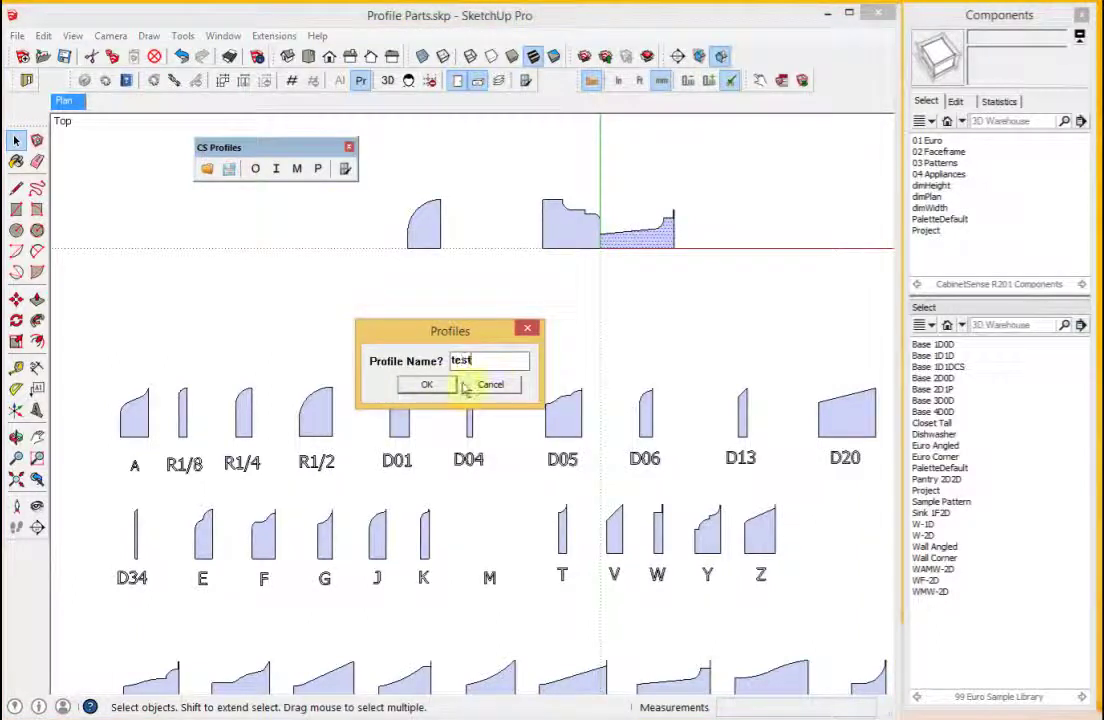
click(432, 386)
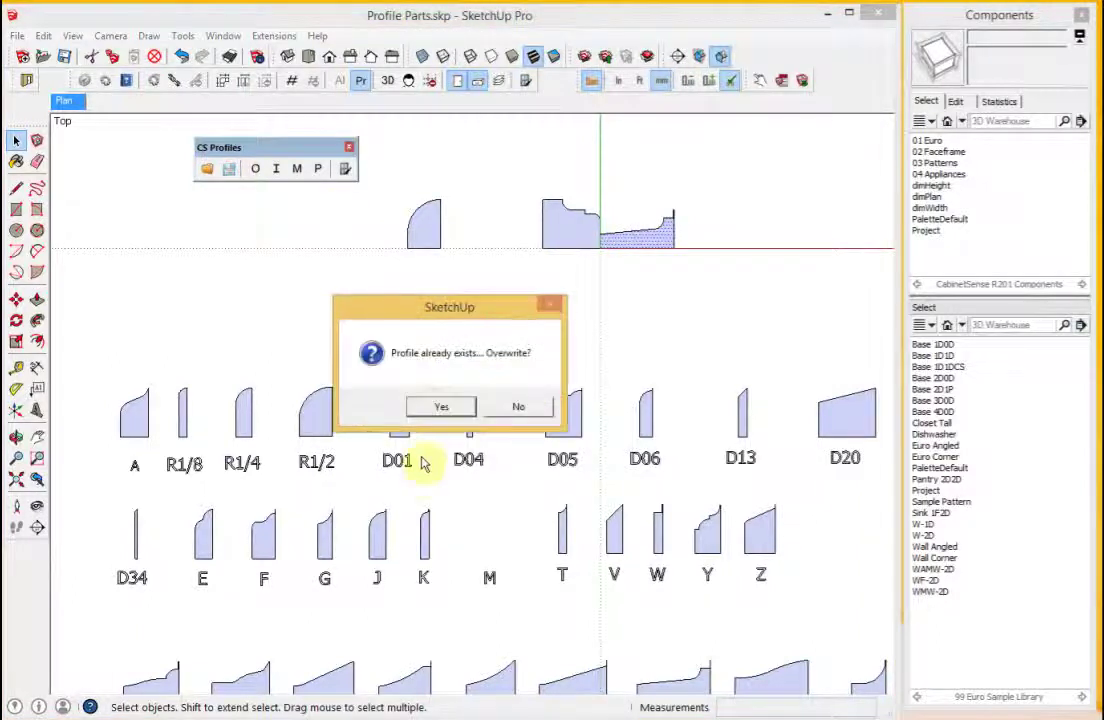
click(440, 410)
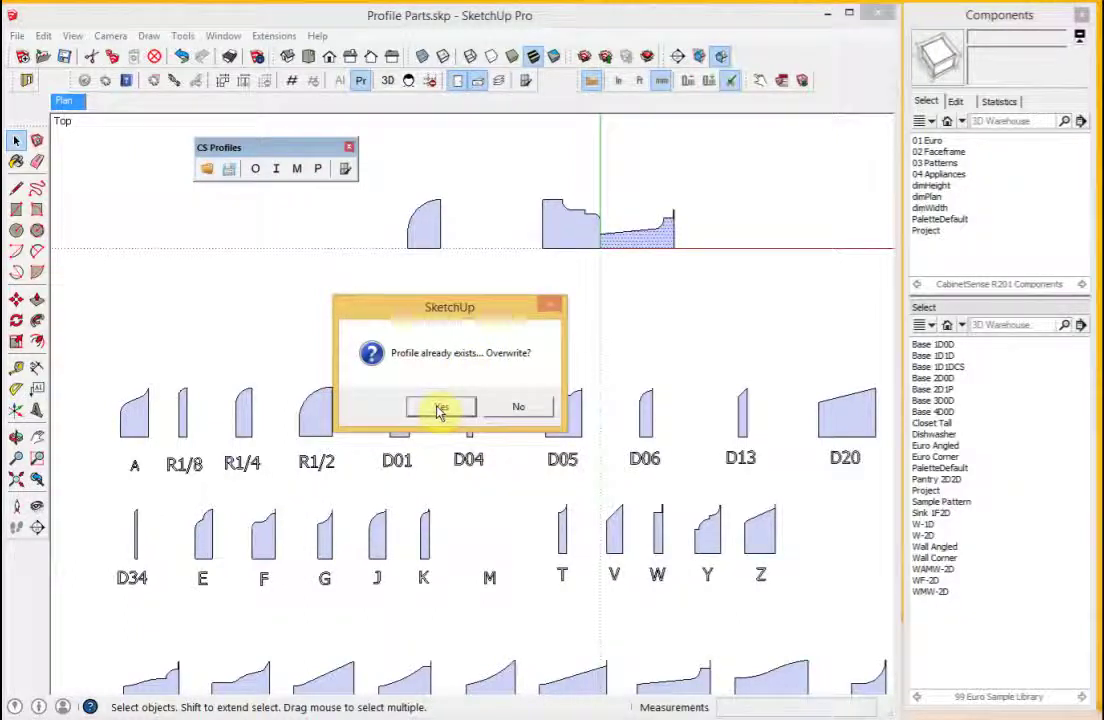
click(440, 410)
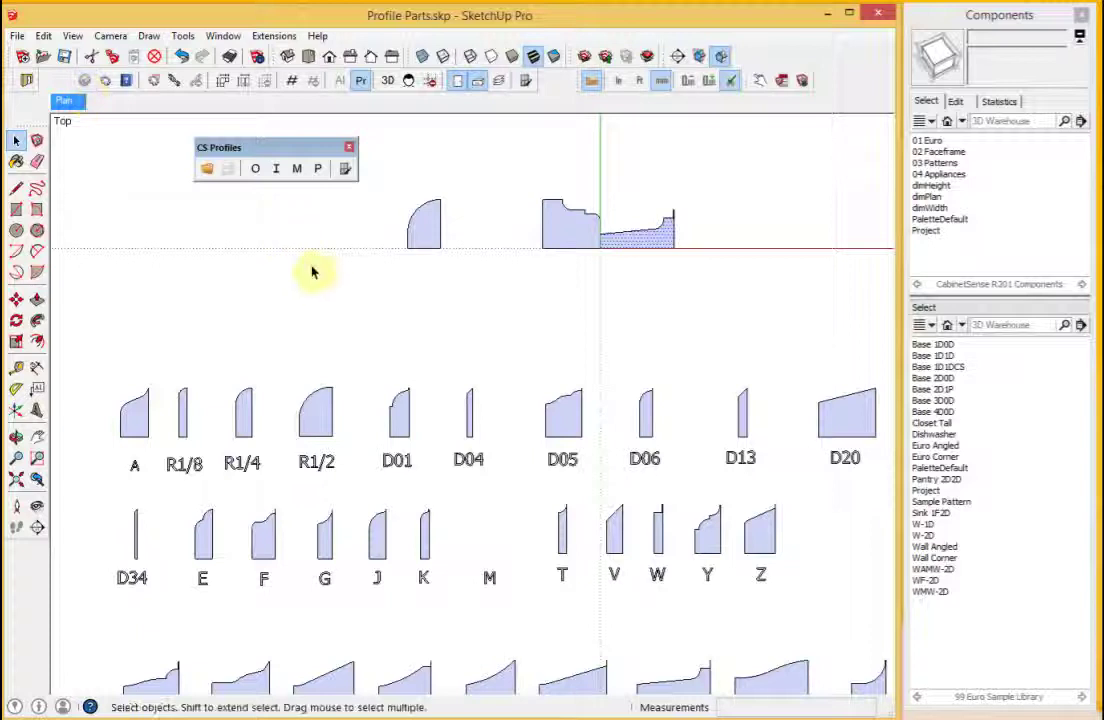
Examine the copied R1/2 outside profile, especially the corner where its curve meets the straight side.
scroll(345, 320, up, 2)
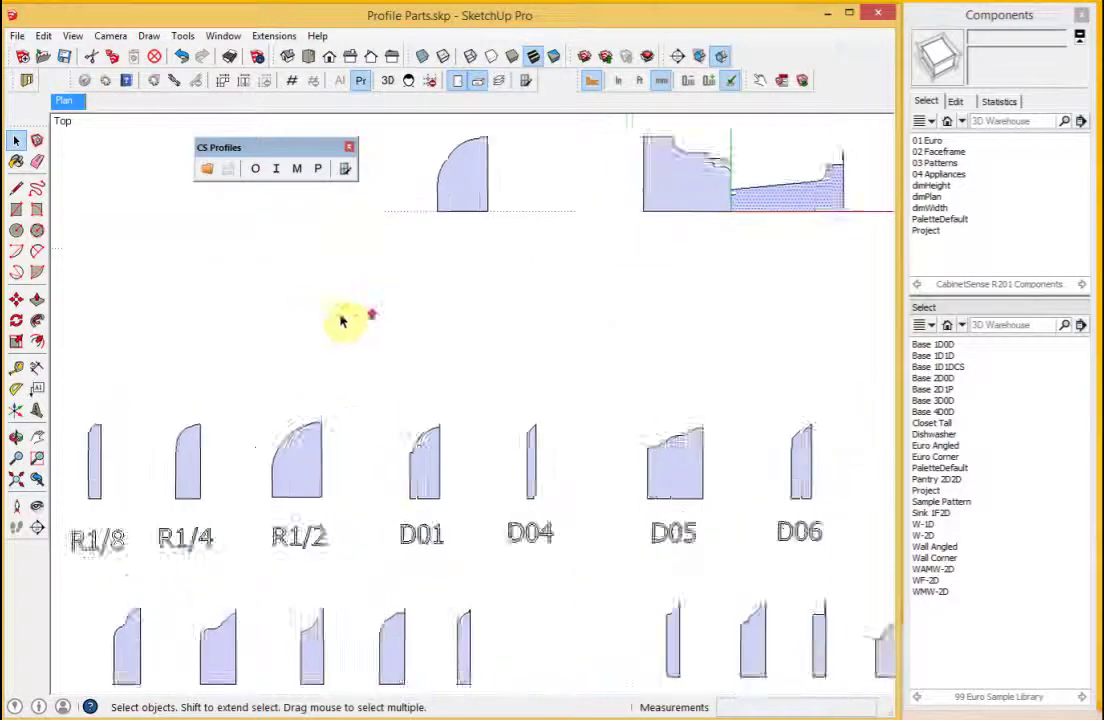
scroll(340, 308, down, 4)
scroll(341, 286, down, 2)
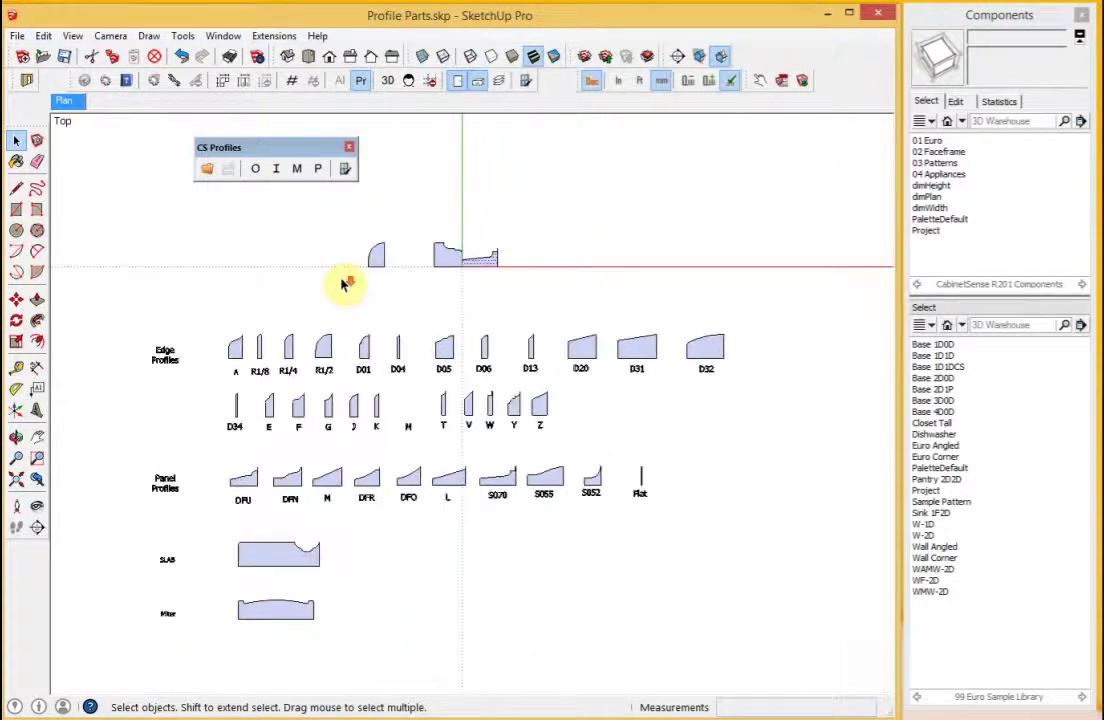
scroll(376, 252, up, 6)
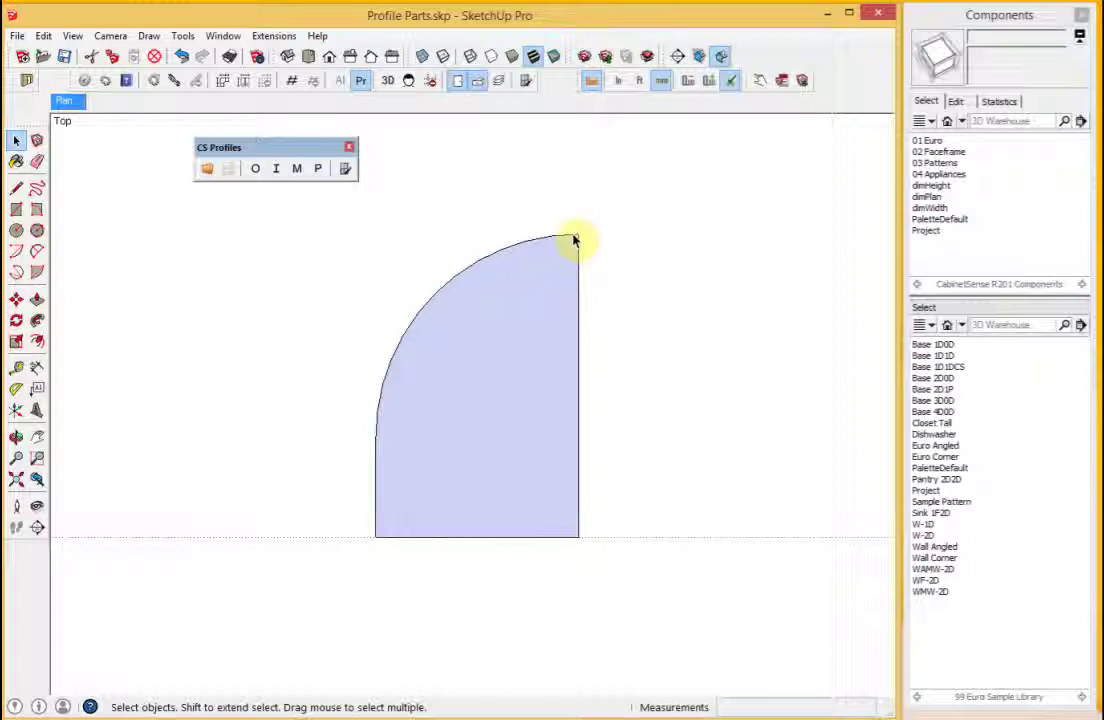
scroll(550, 230, down, 5)
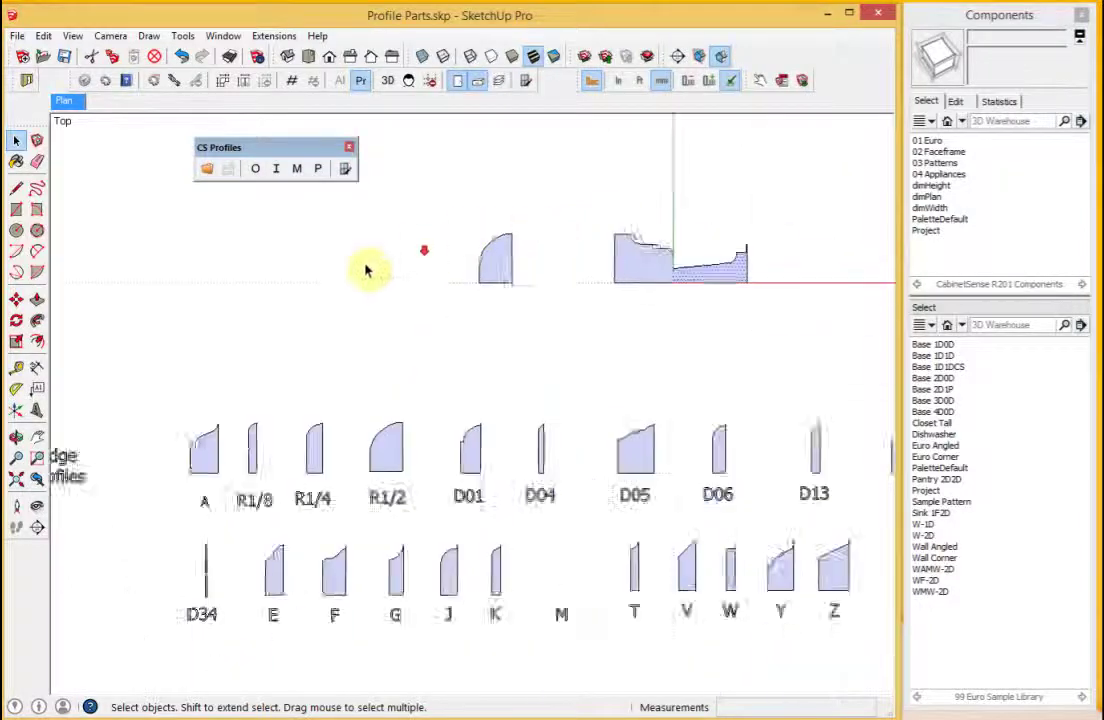
scroll(365, 270, down, 1)
Examine the thin upright tip at the outer end of the S070 panel profile and select its short top edge.
scroll(722, 286, up, 5)
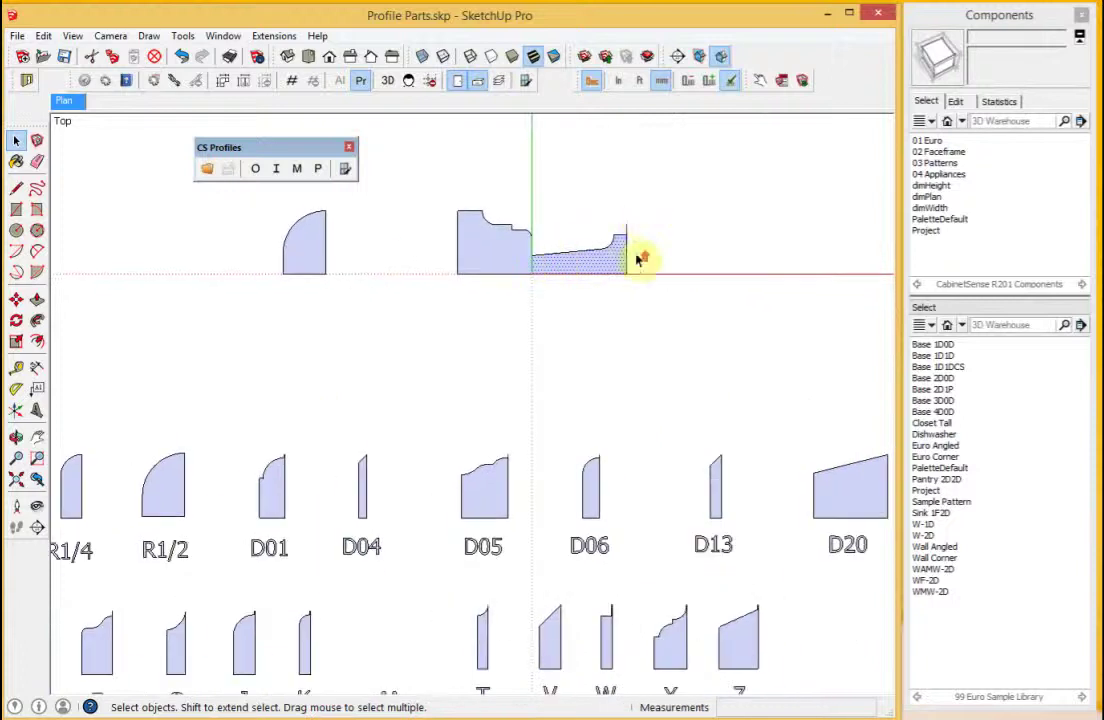
scroll(636, 260, up, 6)
scroll(628, 357, down, 3)
scroll(620, 280, up, 2)
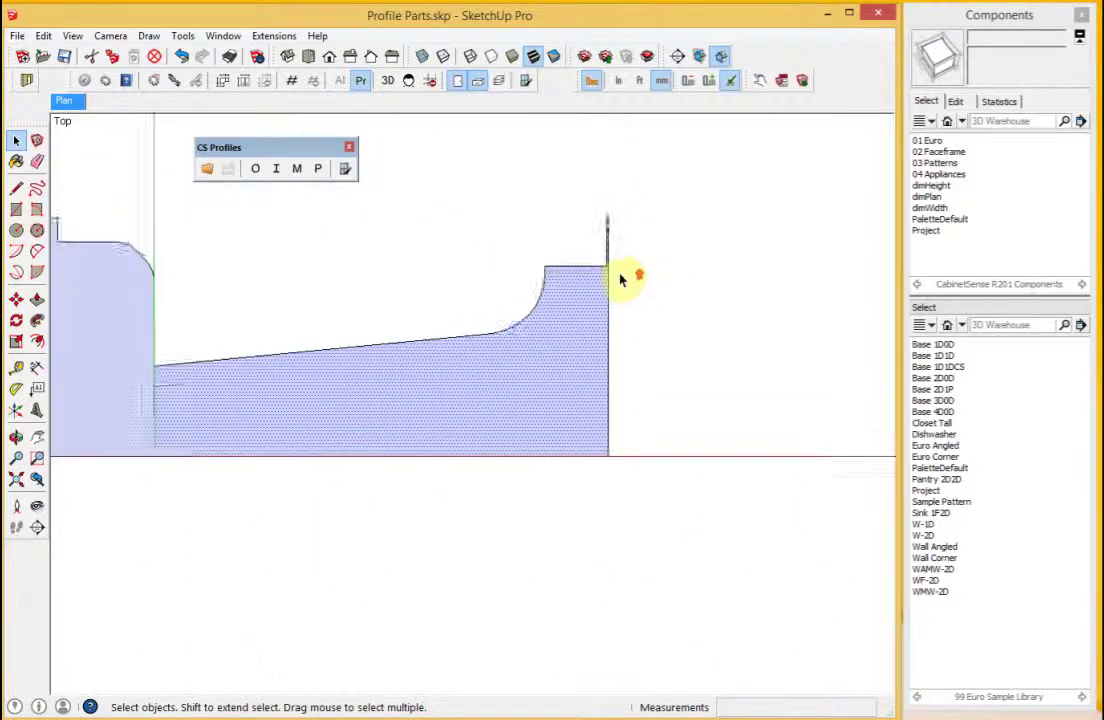
scroll(619, 272, up, 3)
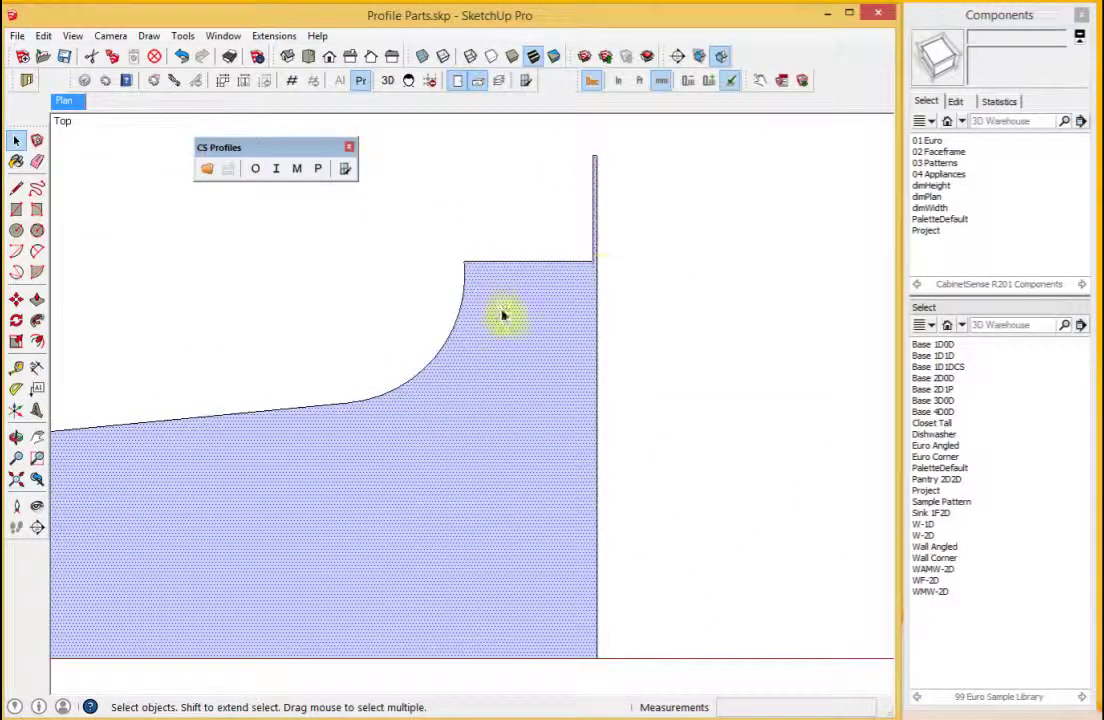
scroll(503, 313, down, 3)
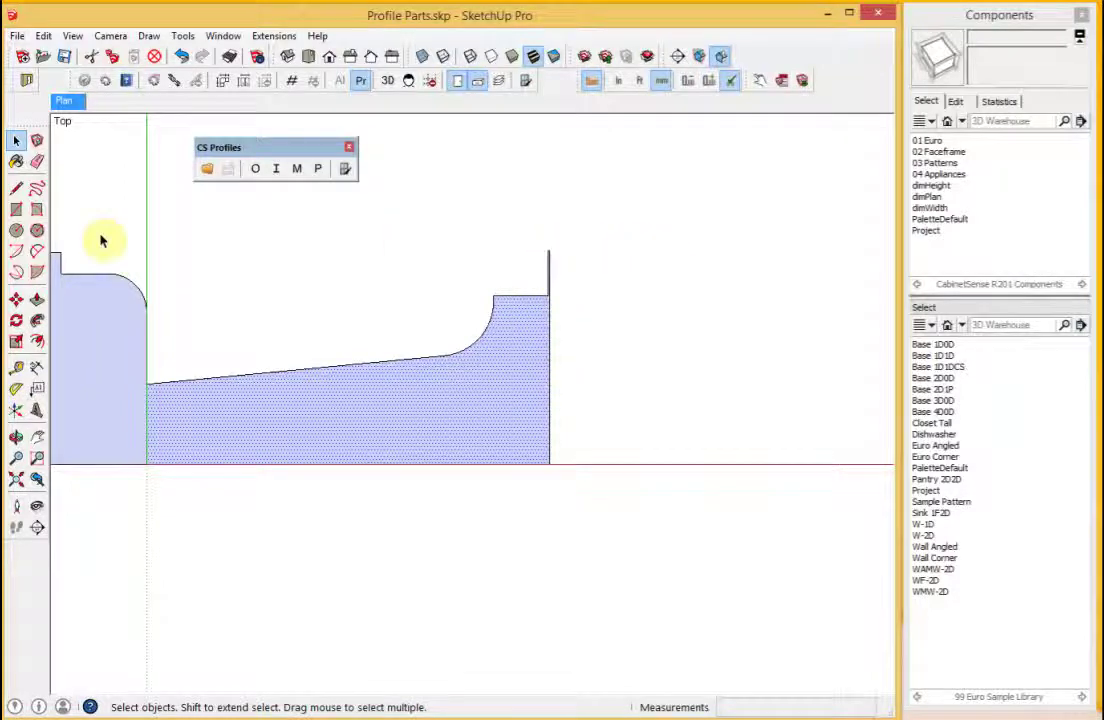
click(36, 188)
key(space)
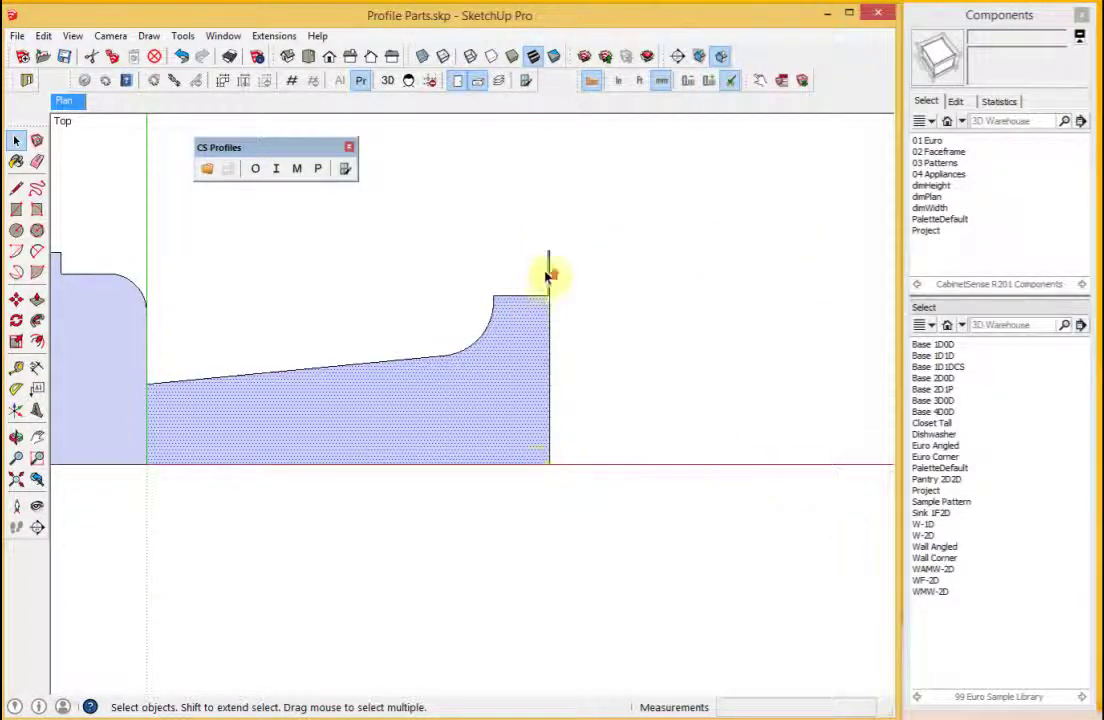
scroll(556, 250, up, 5)
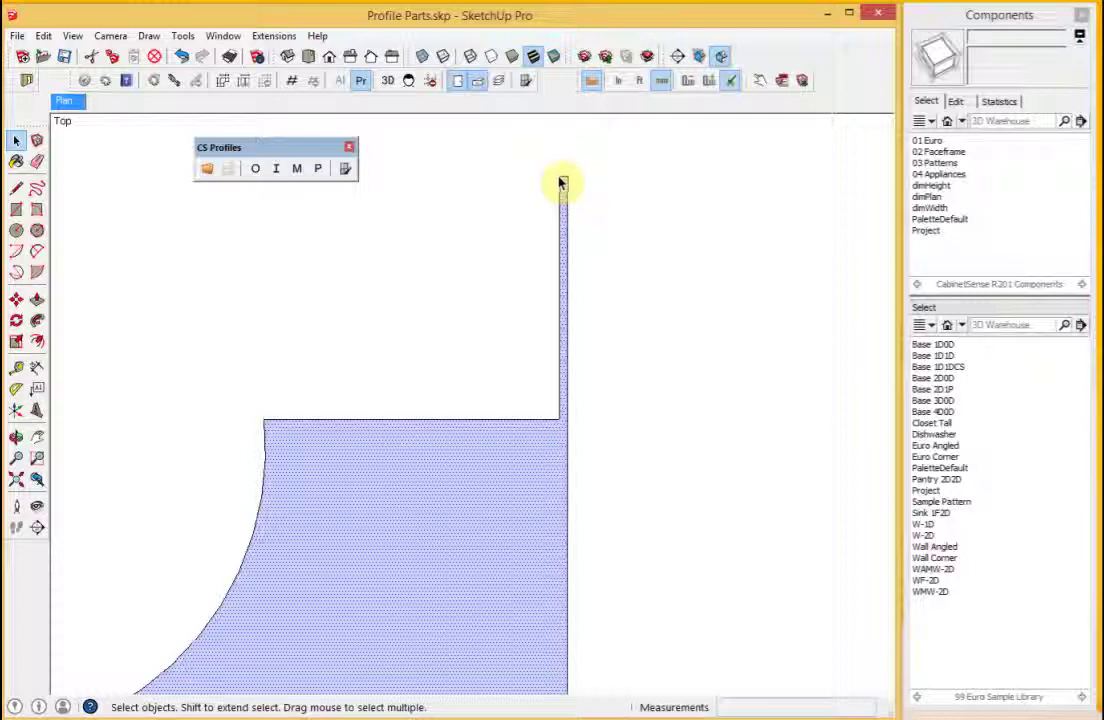
click(563, 183)
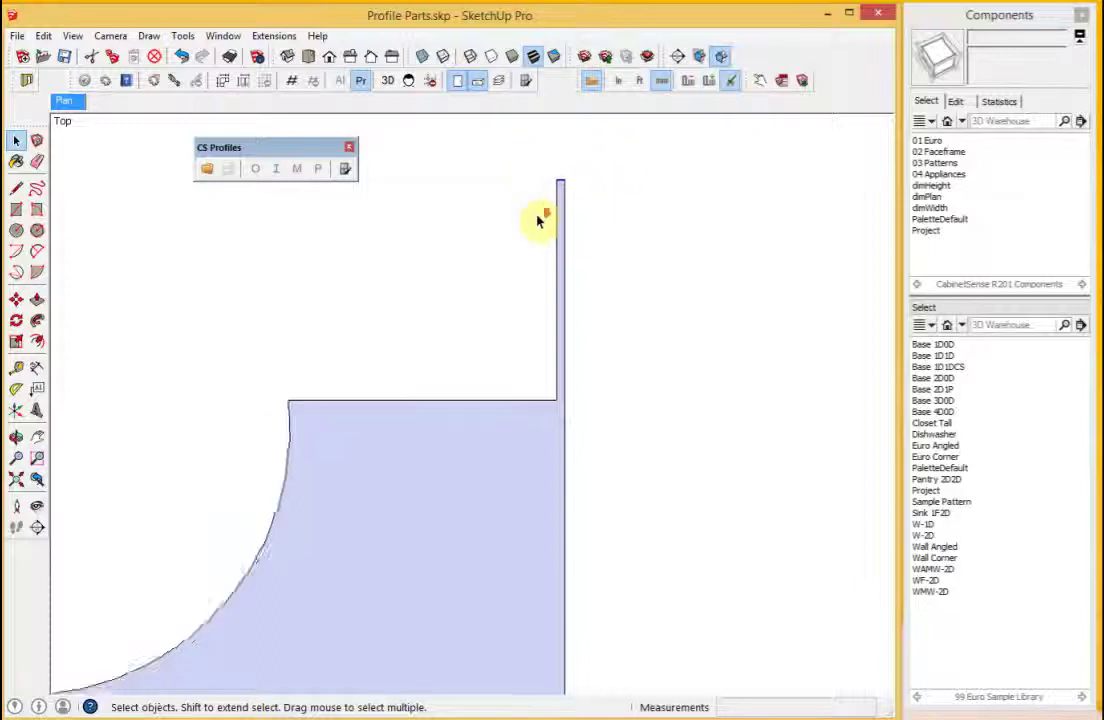
scroll(541, 222, down, 5)
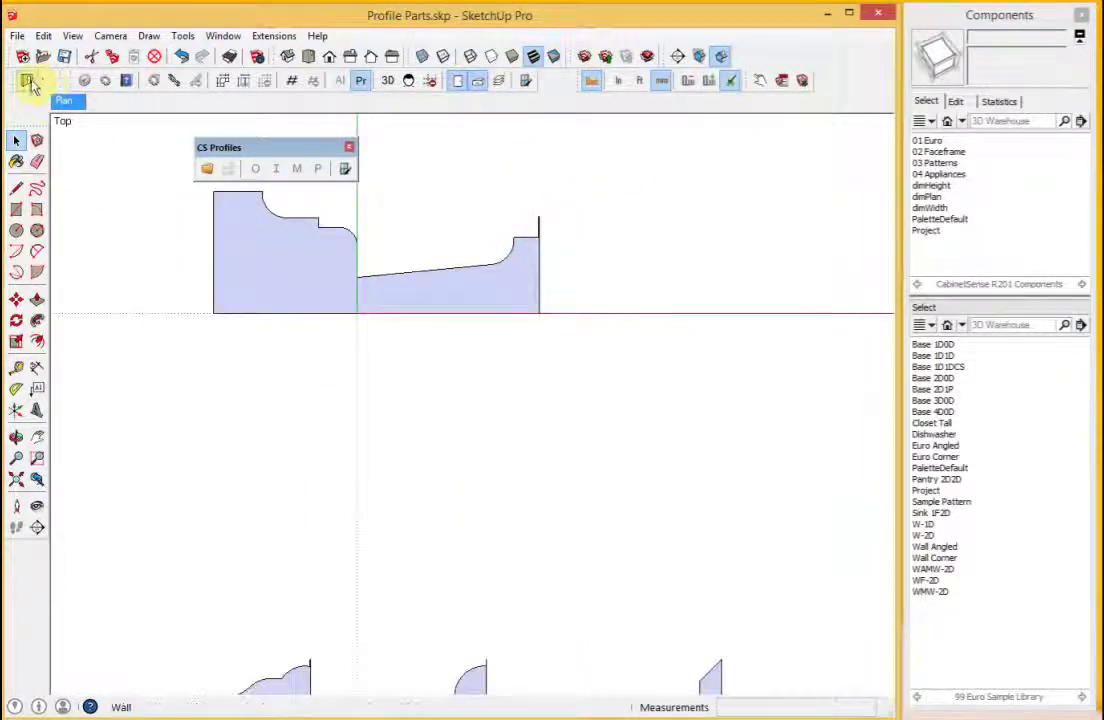
Start a new model without saving Profile Parts.skp and place a Base 1D1D cabinet near the red axis.
click(22, 56)
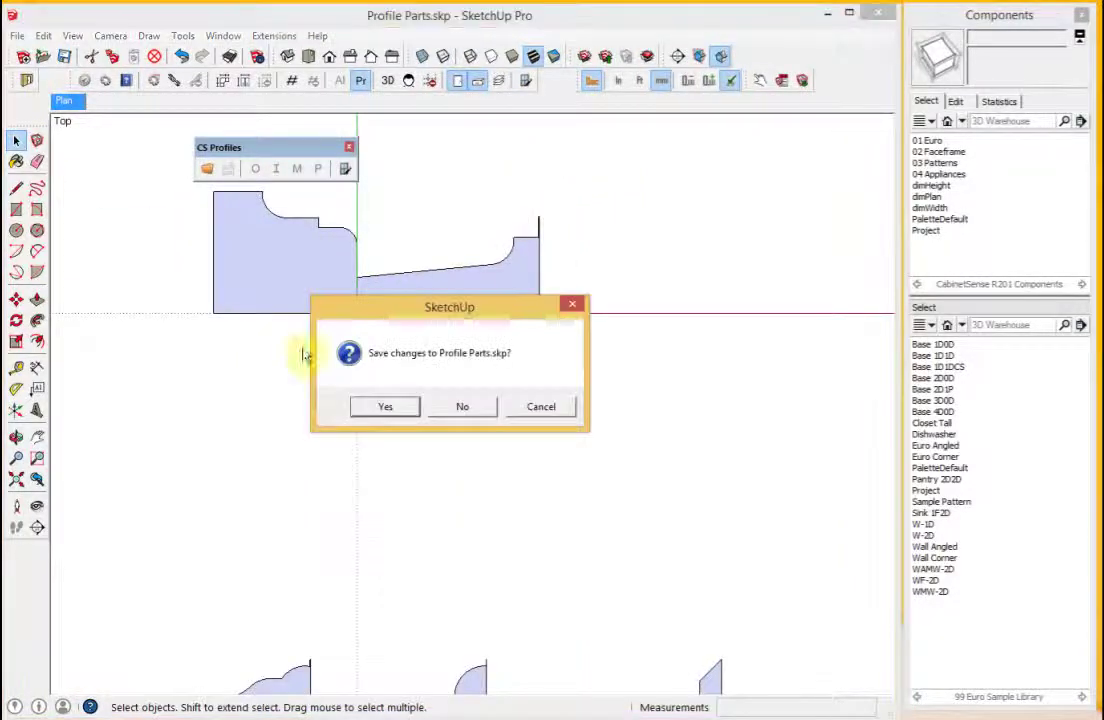
click(466, 407)
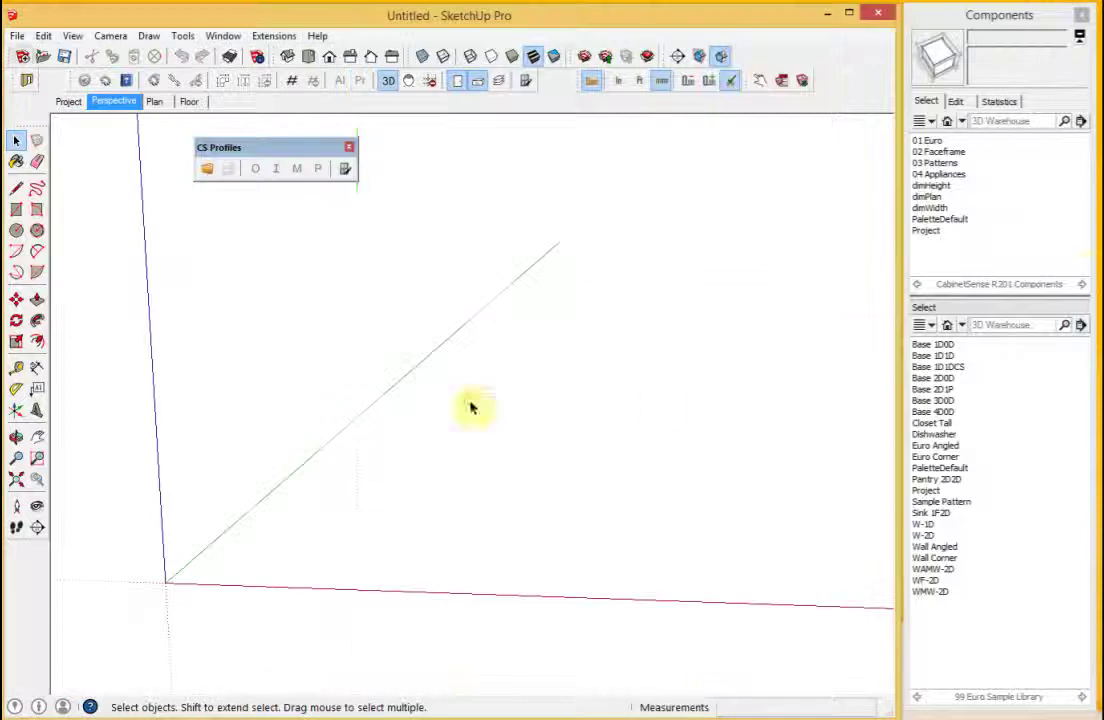
click(940, 356)
click(321, 578)
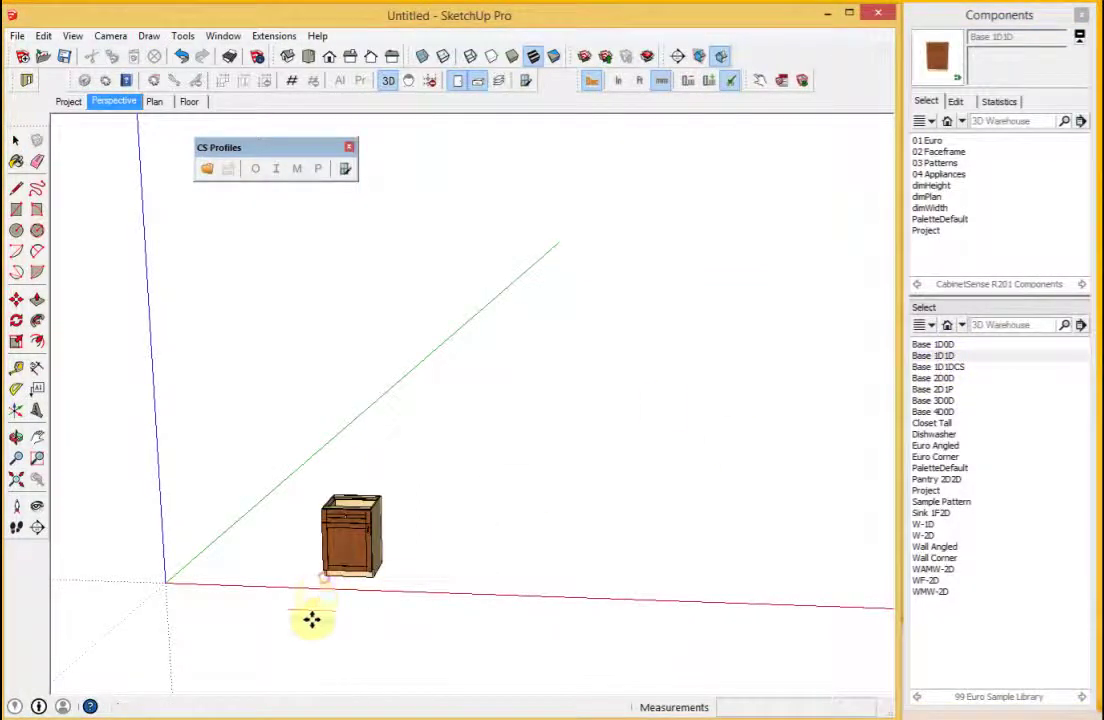
key(q)
scroll(347, 577, up, 6)
key(space)
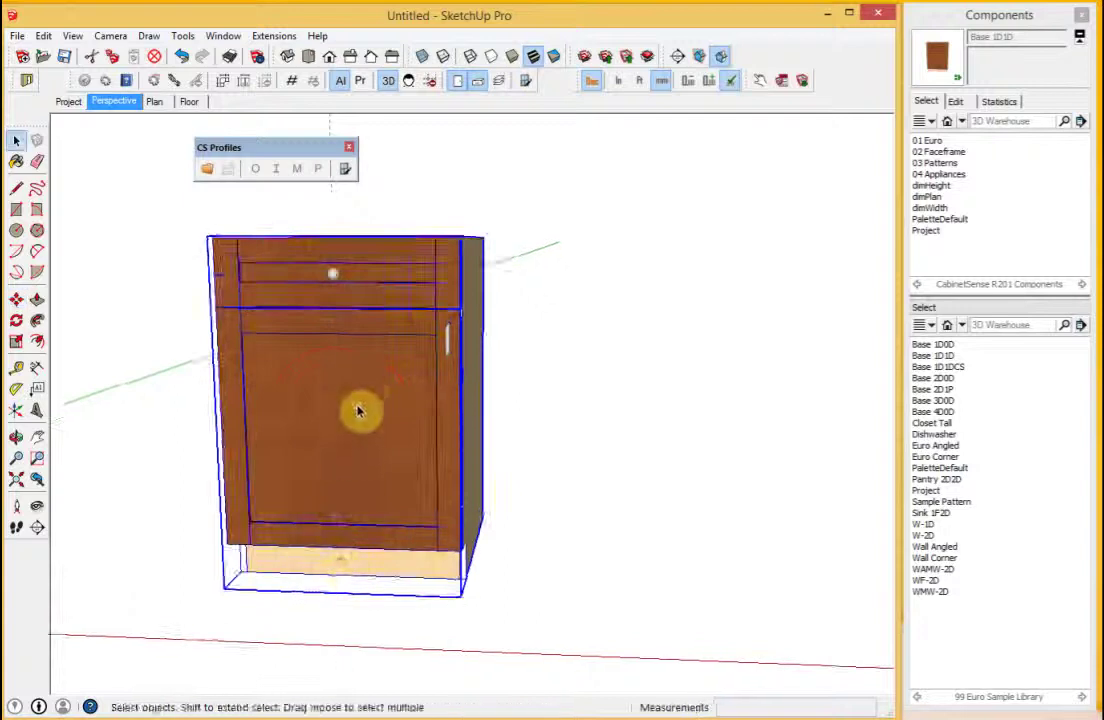
Set the Profile option of the cabinet's lower door to test through the CabinetSense option pick lists.
double_click(357, 395)
click(357, 390)
right_click(358, 380)
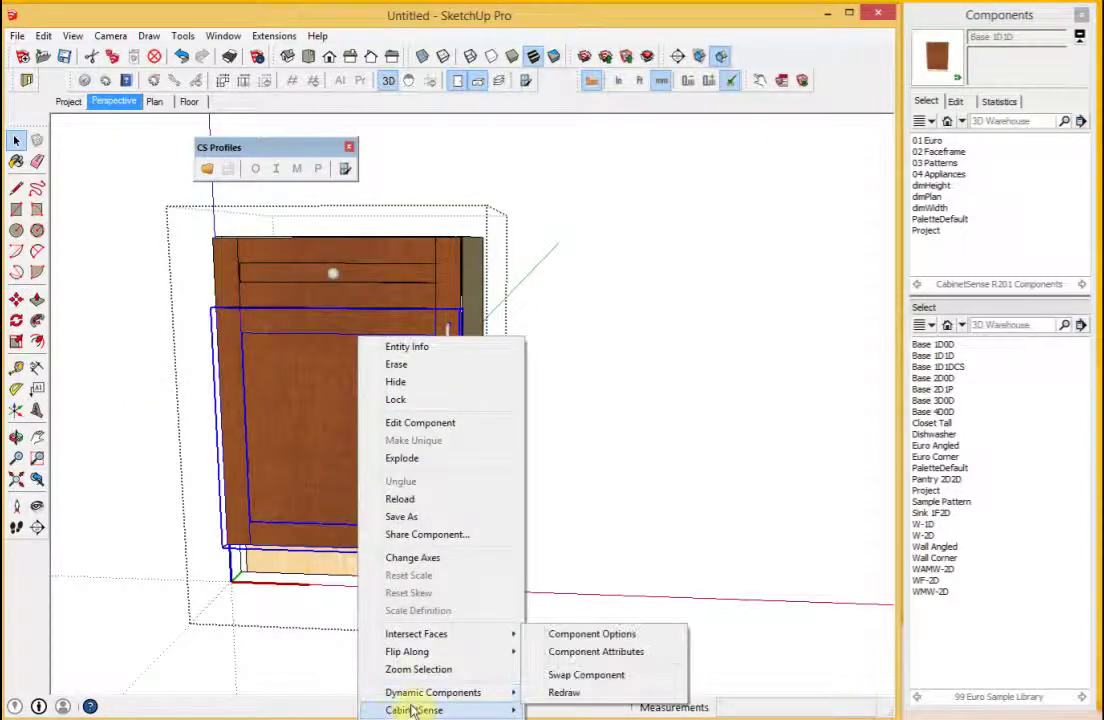
mouse_move(413, 710)
click(580, 622)
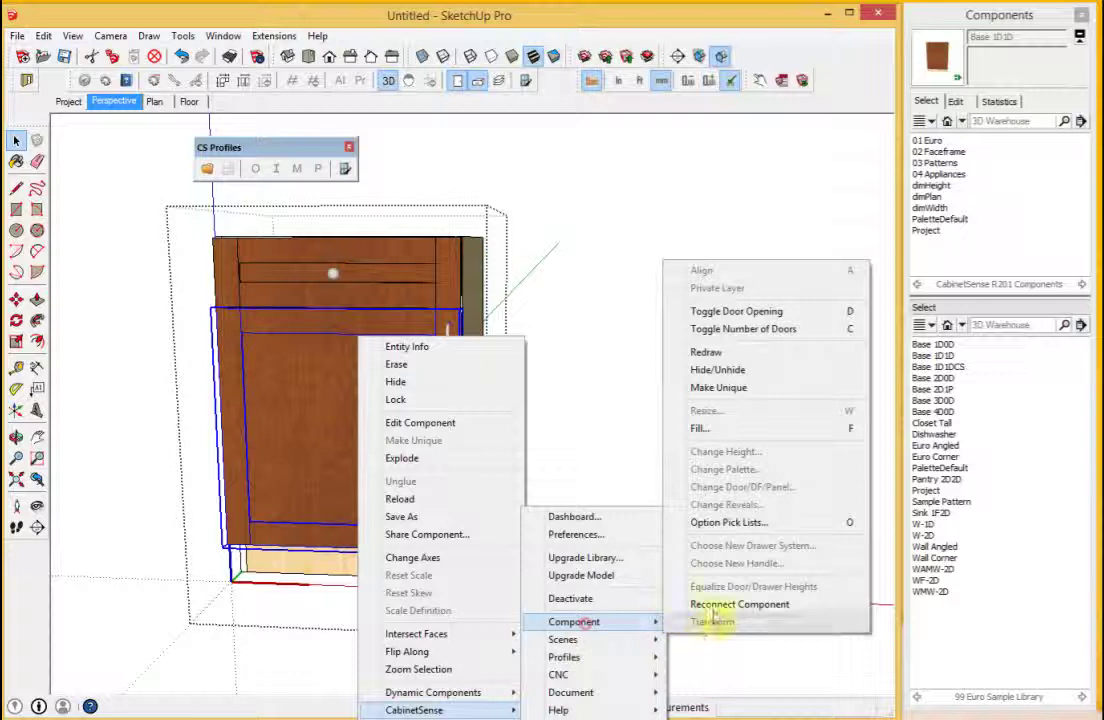
click(722, 524)
click(483, 333)
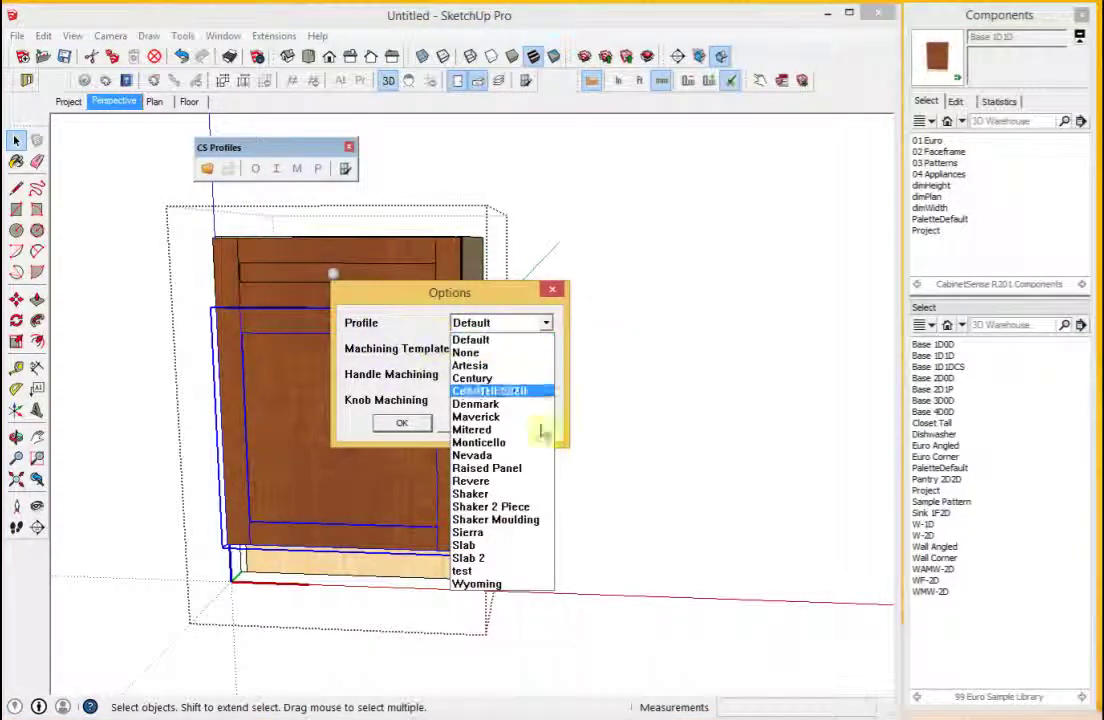
click(474, 571)
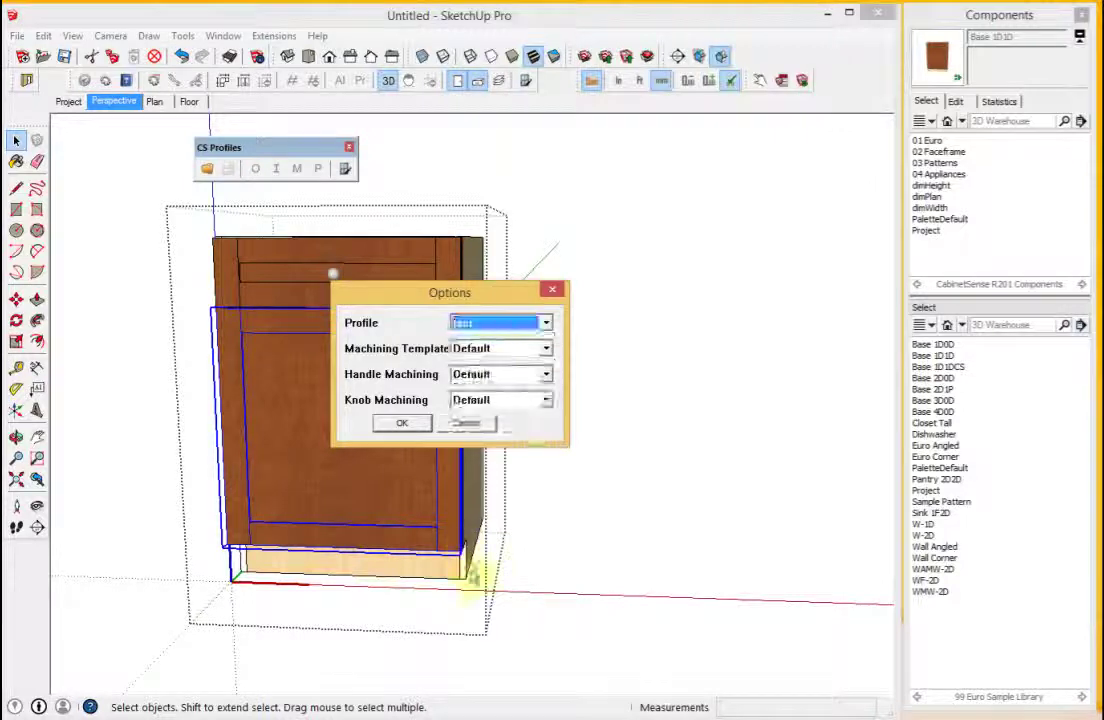
click(402, 423)
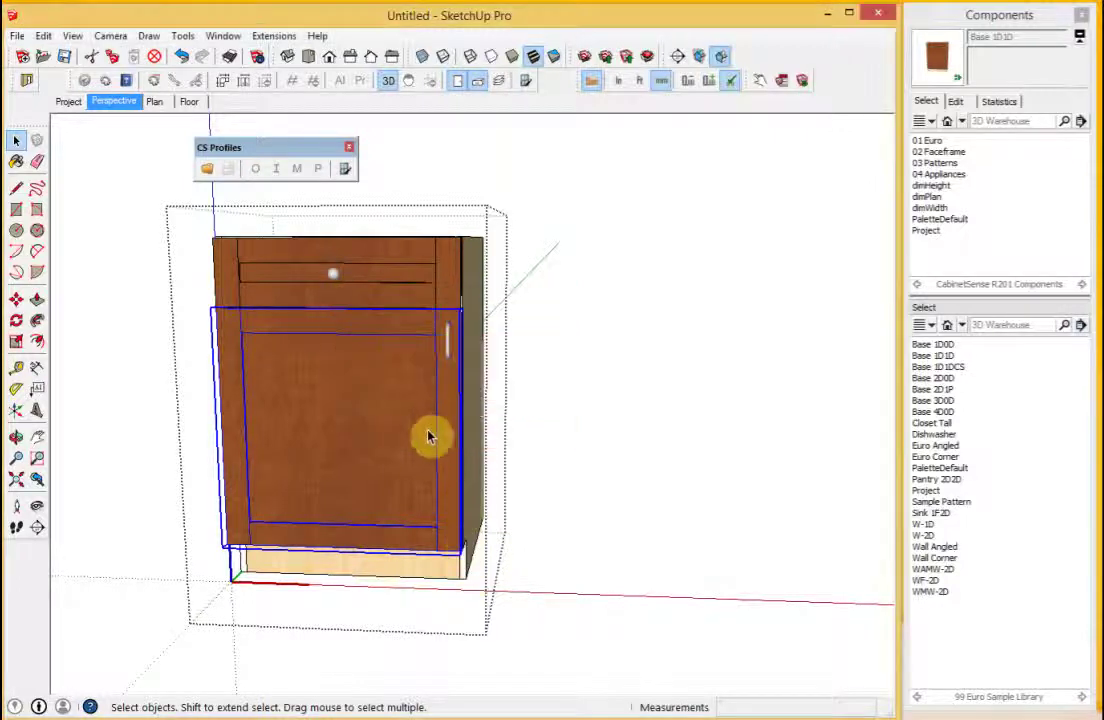
click(517, 158)
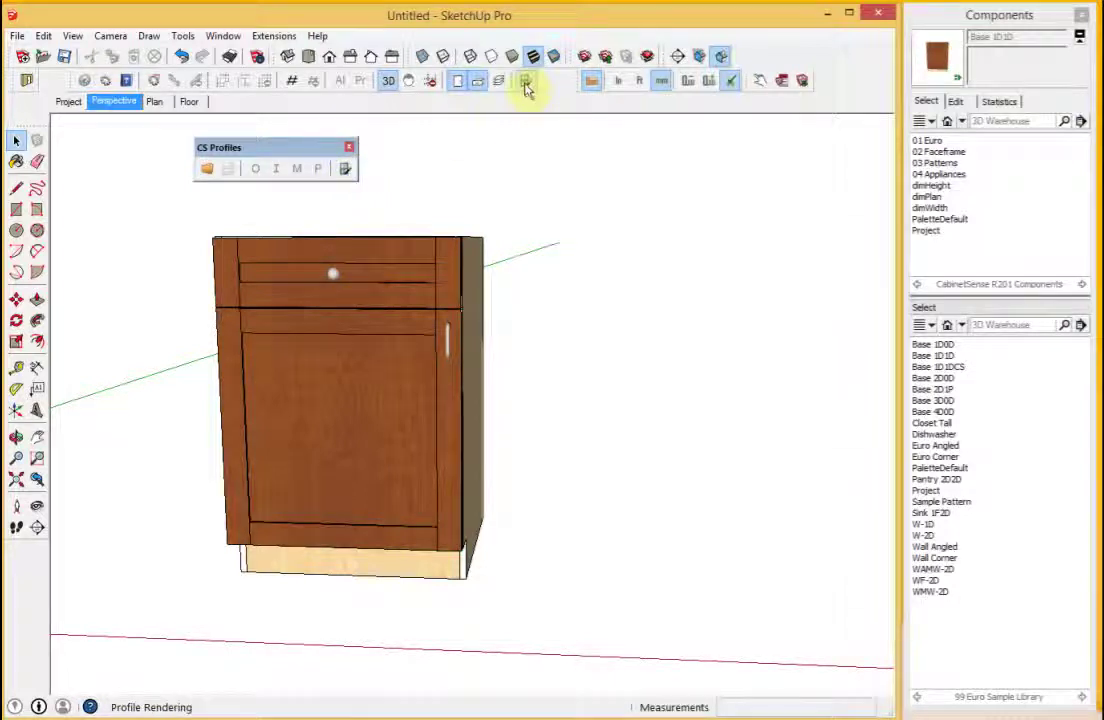
Turn on profile rendering for the cabinet and inspect the profiled door from the front and side.
click(345, 169)
scroll(396, 359, up, 8)
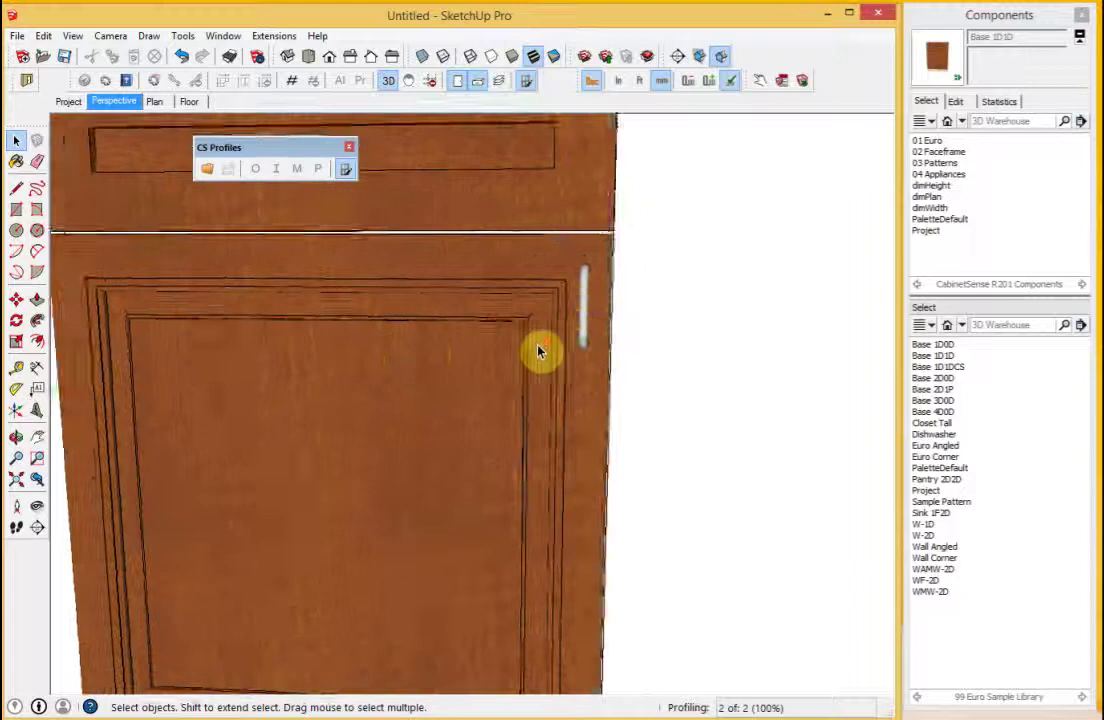
middle_drag(537, 352, 370, 352)
scroll(370, 352, down, 5)
scroll(431, 276, up, 10)
key(space)
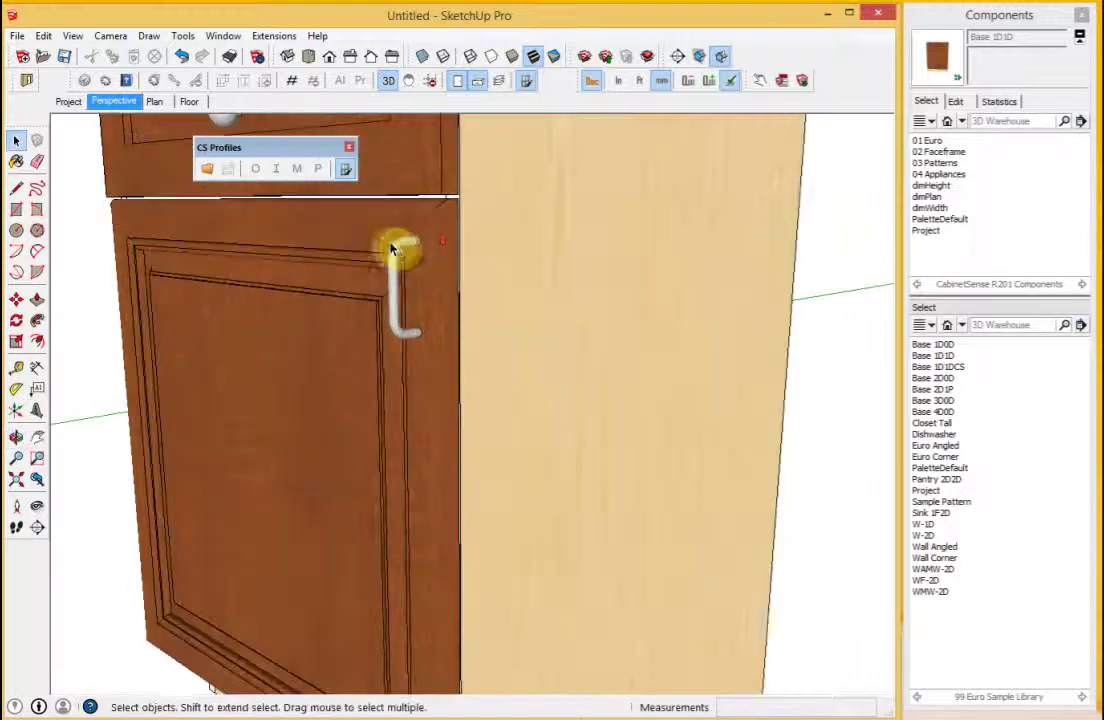
middle_drag(468, 298, 402, 335)
scroll(552, 313, down, 8)
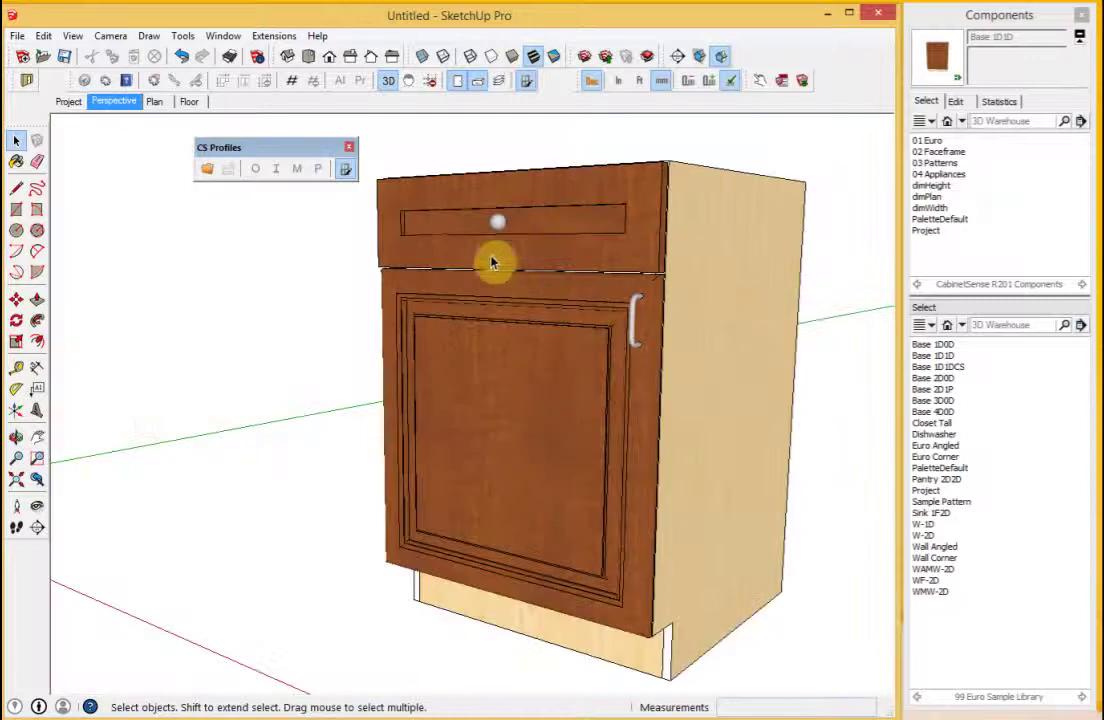
Turn profile rendering off, then select the whole cabinet and render its profiles again.
click(345, 170)
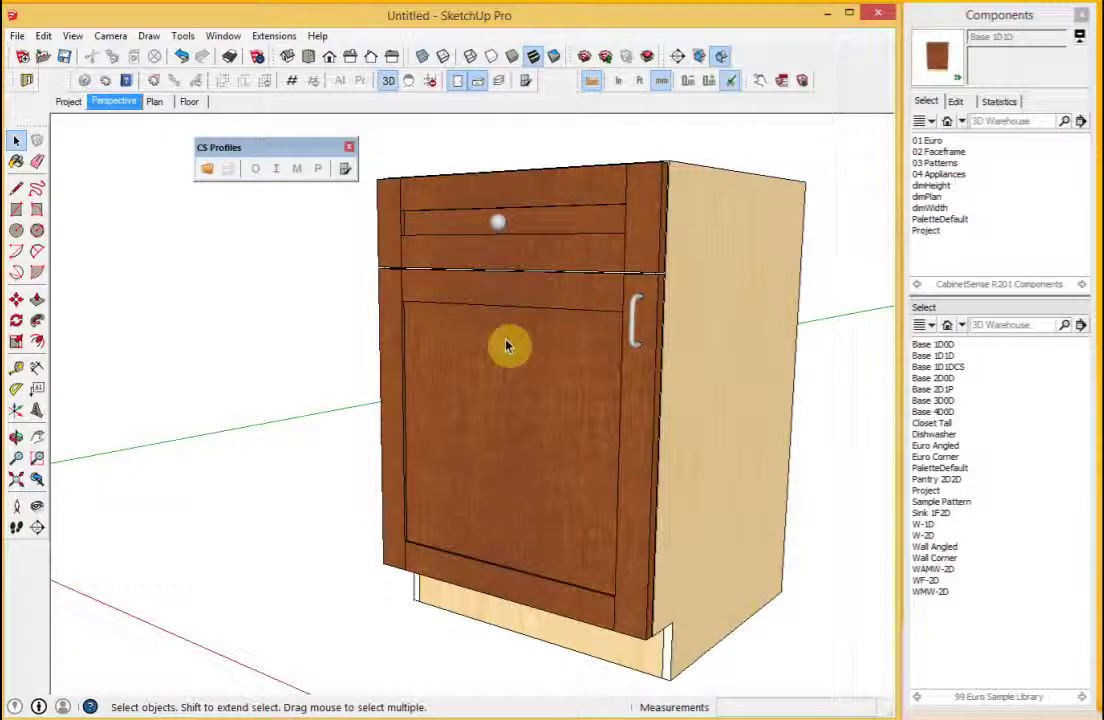
click(703, 341)
click(343, 168)
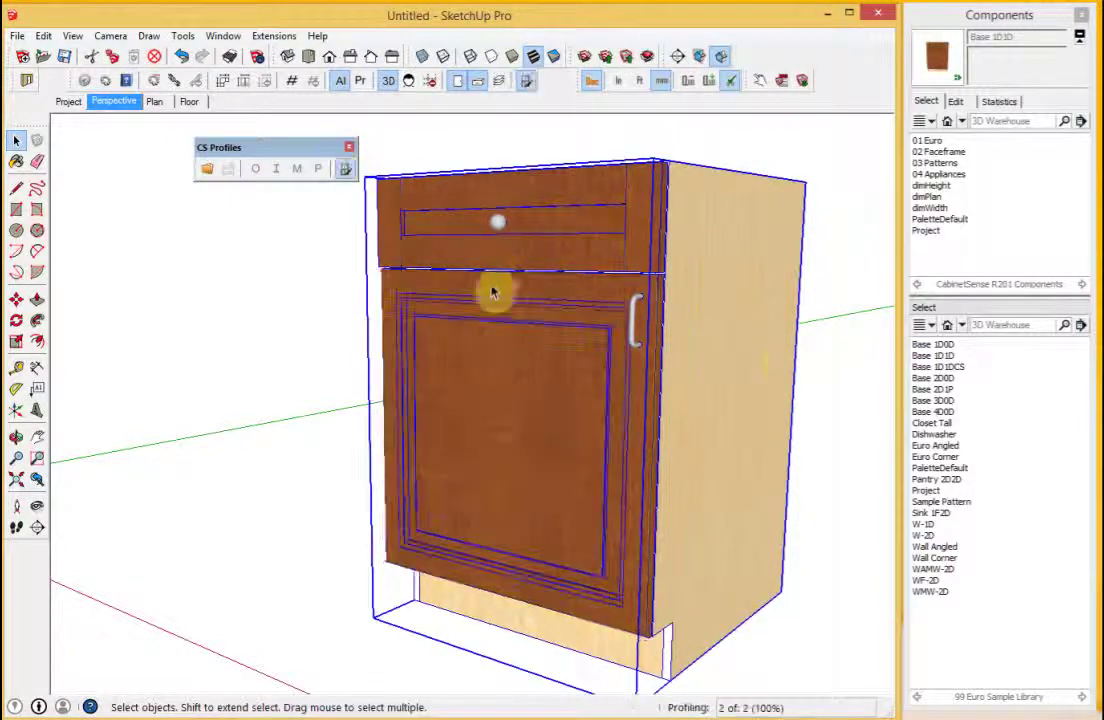
Scale the cabinet's width along the red axis to about 0.43 and examine the door's profile from the front.
key(s)
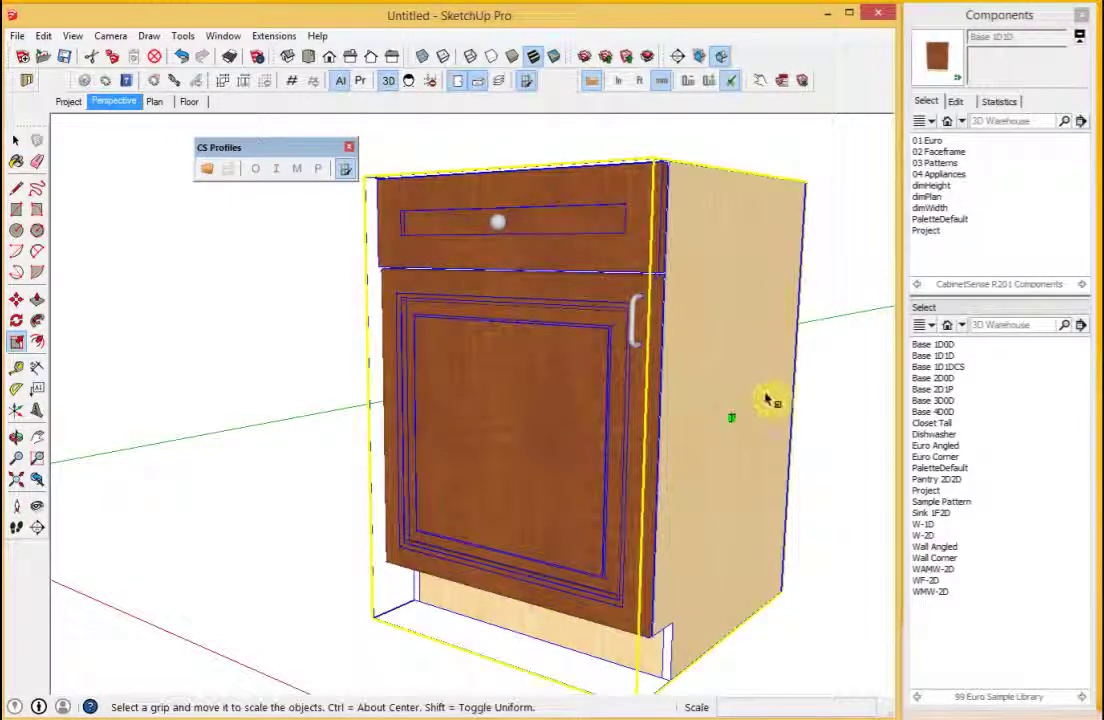
drag(730, 416, 570, 405)
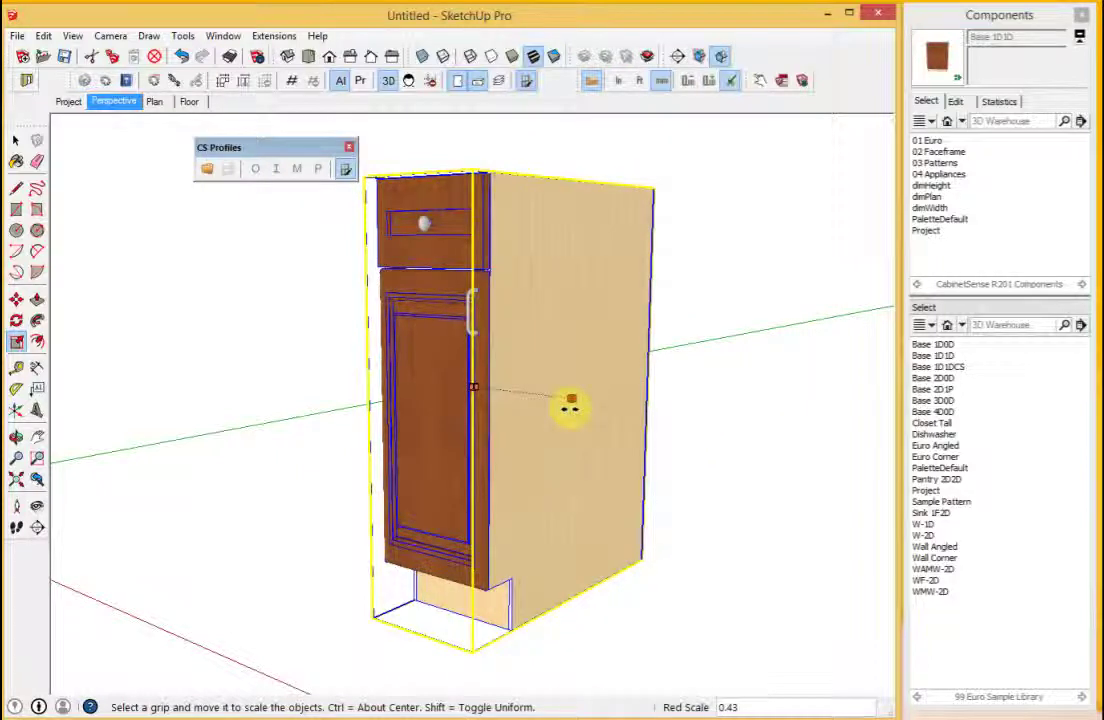
scroll(449, 410, up, 5)
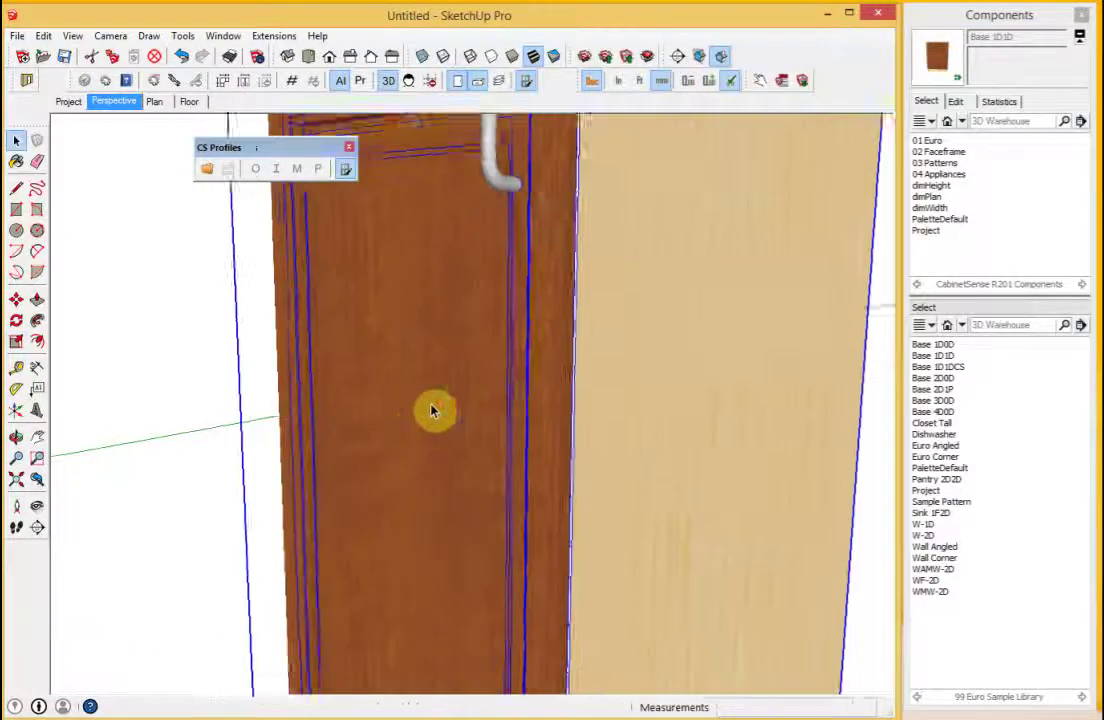
middle_drag(520, 389, 752, 389)
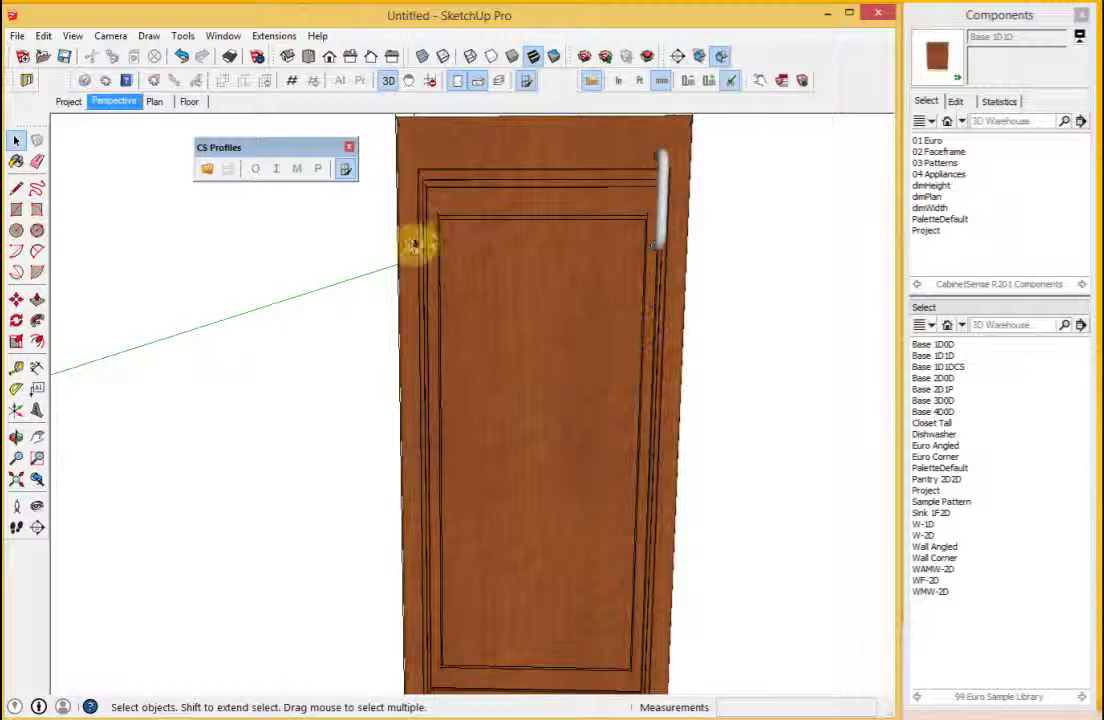
Render the profiles again for the narrowed cabinet and check the door from the side.
click(344, 169)
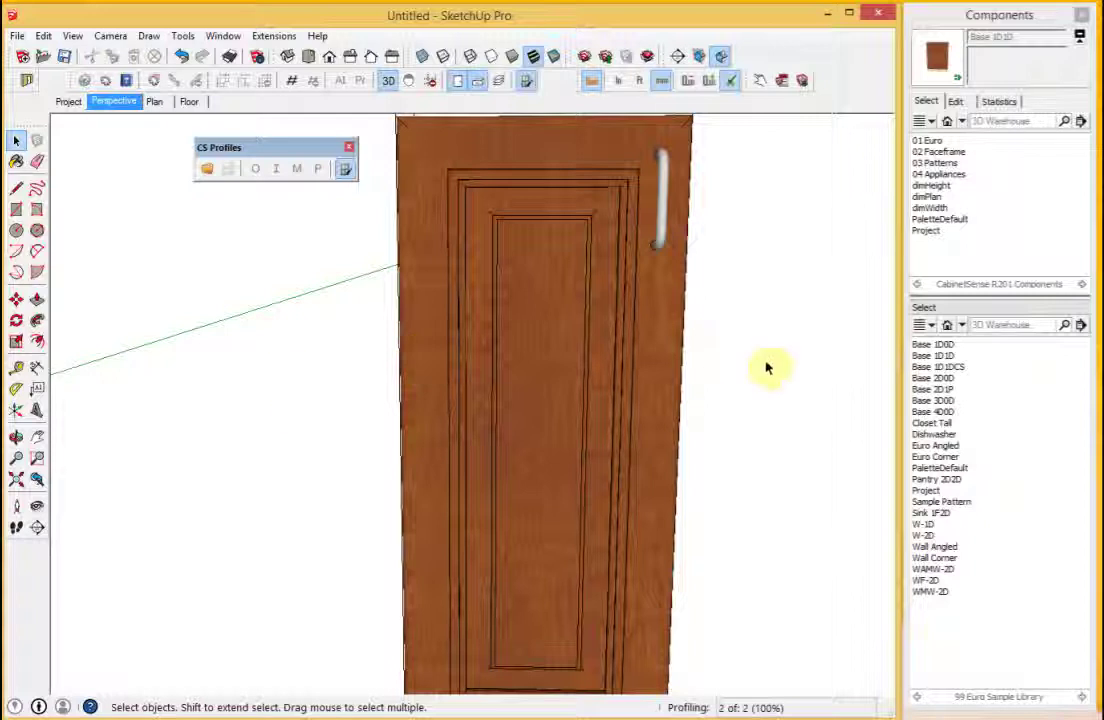
middle_drag(766, 367, 495, 365)
scroll(495, 365, down, 3)
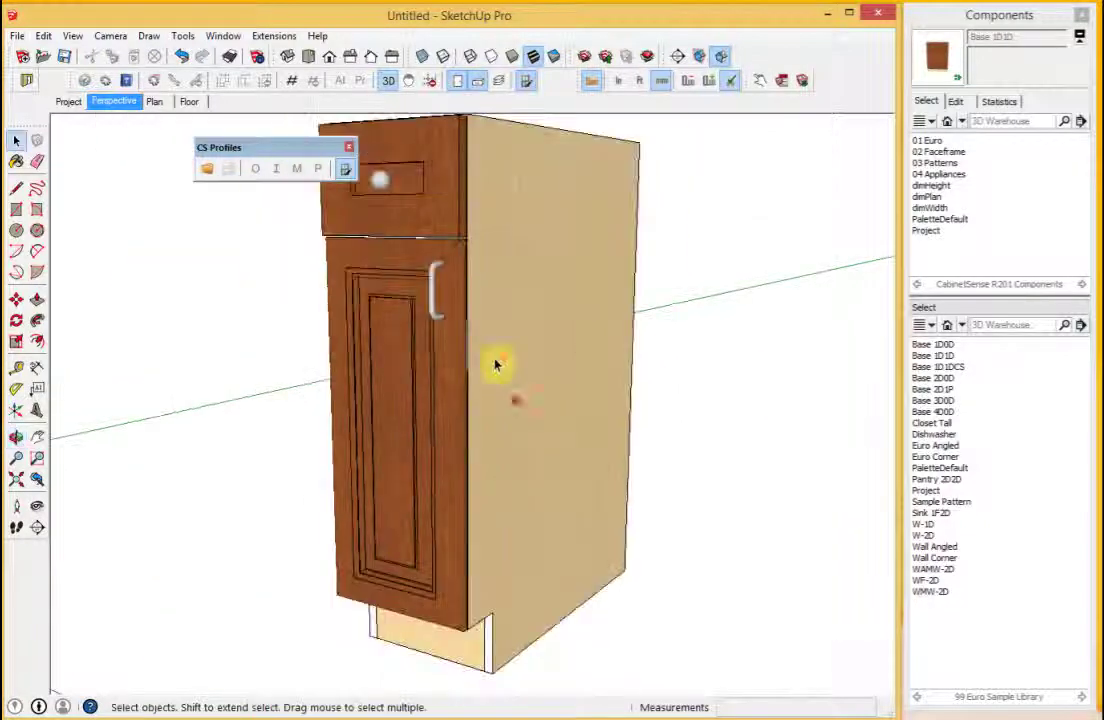